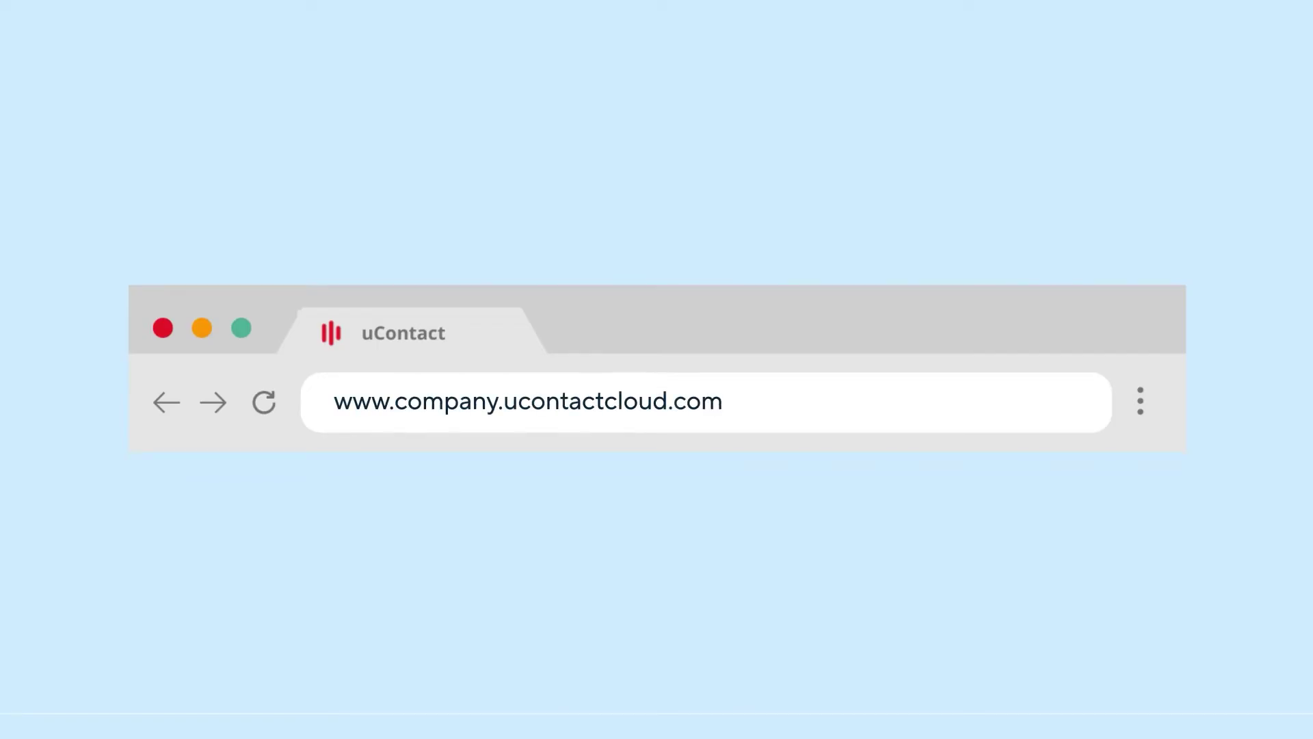
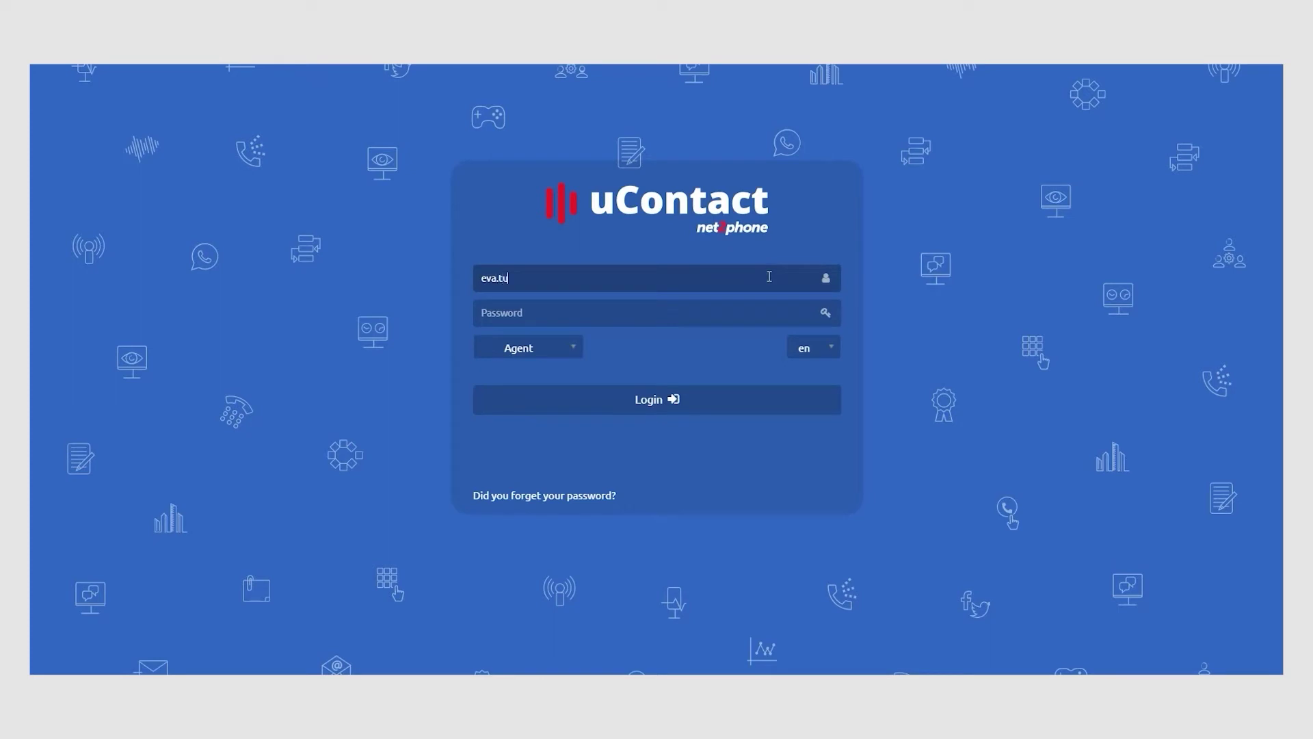
Log in with the account username and password using the Supervisor role
{"action": "left_click", "coordinate": [758, 307]}
{"action": "type", "text": "*************"}
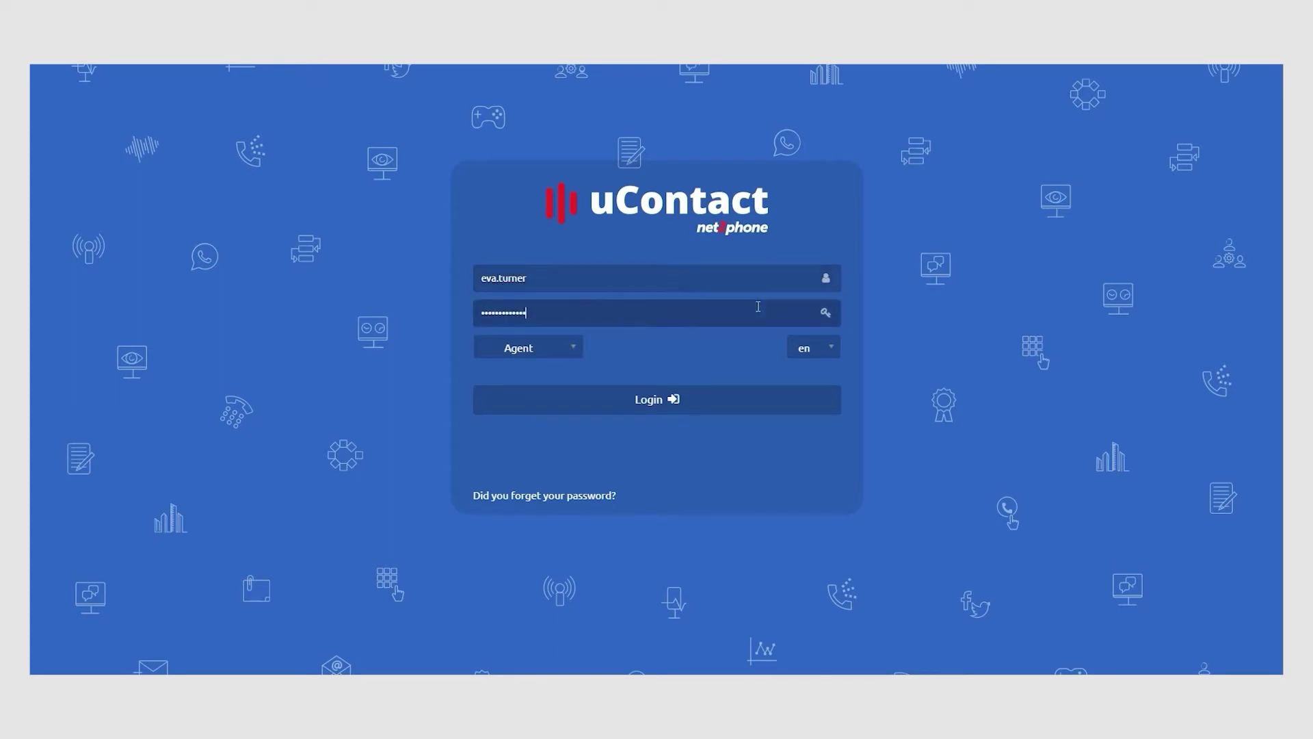
{"action": "left_click", "coordinate": [532, 357]}
{"action": "left_click", "coordinate": [530, 390]}
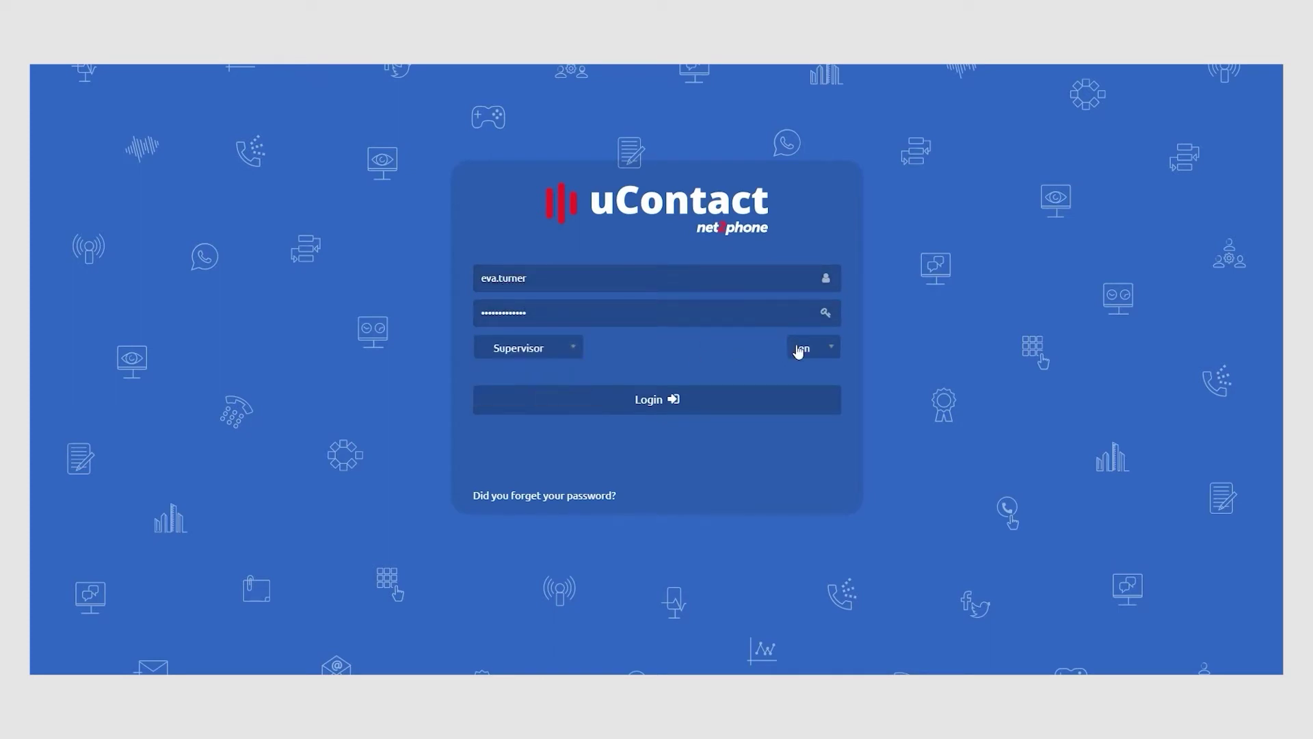
{"action": "left_click", "coordinate": [689, 405]}
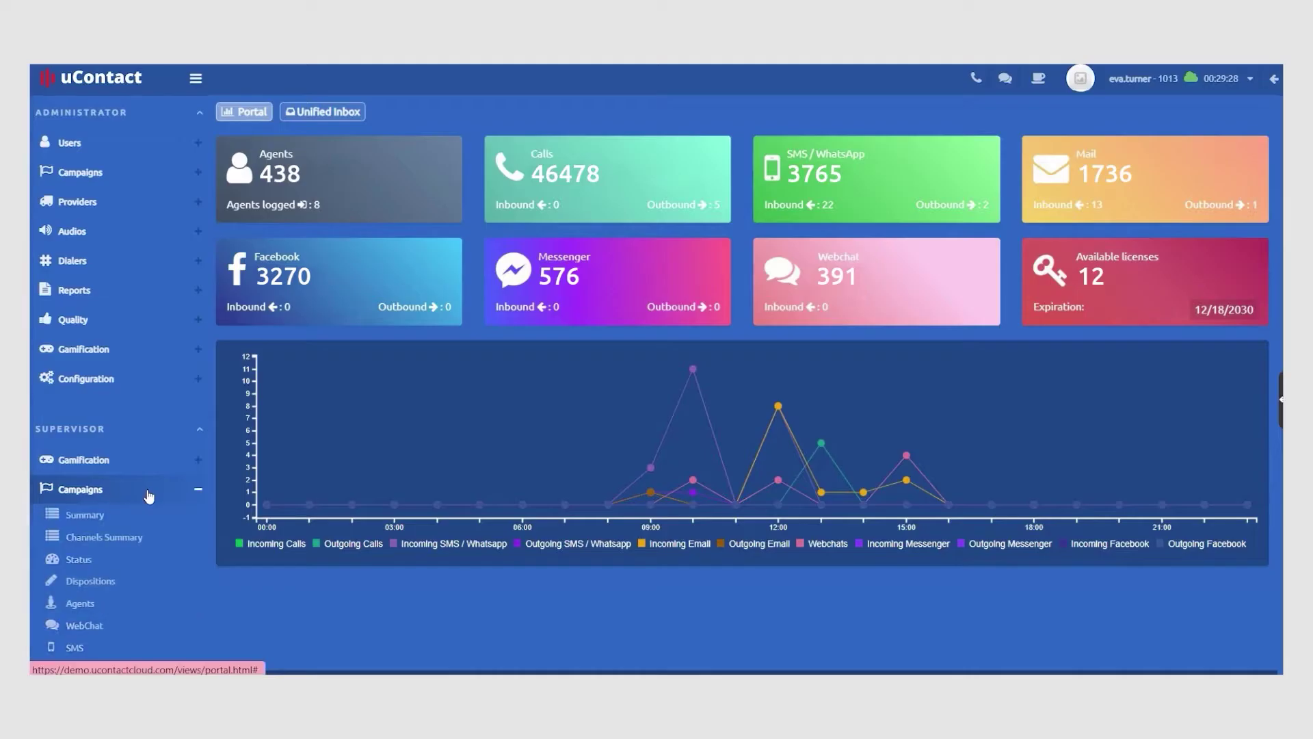
Open the Supervisor Campaigns Summary page
{"action": "left_click", "coordinate": [142, 520]}
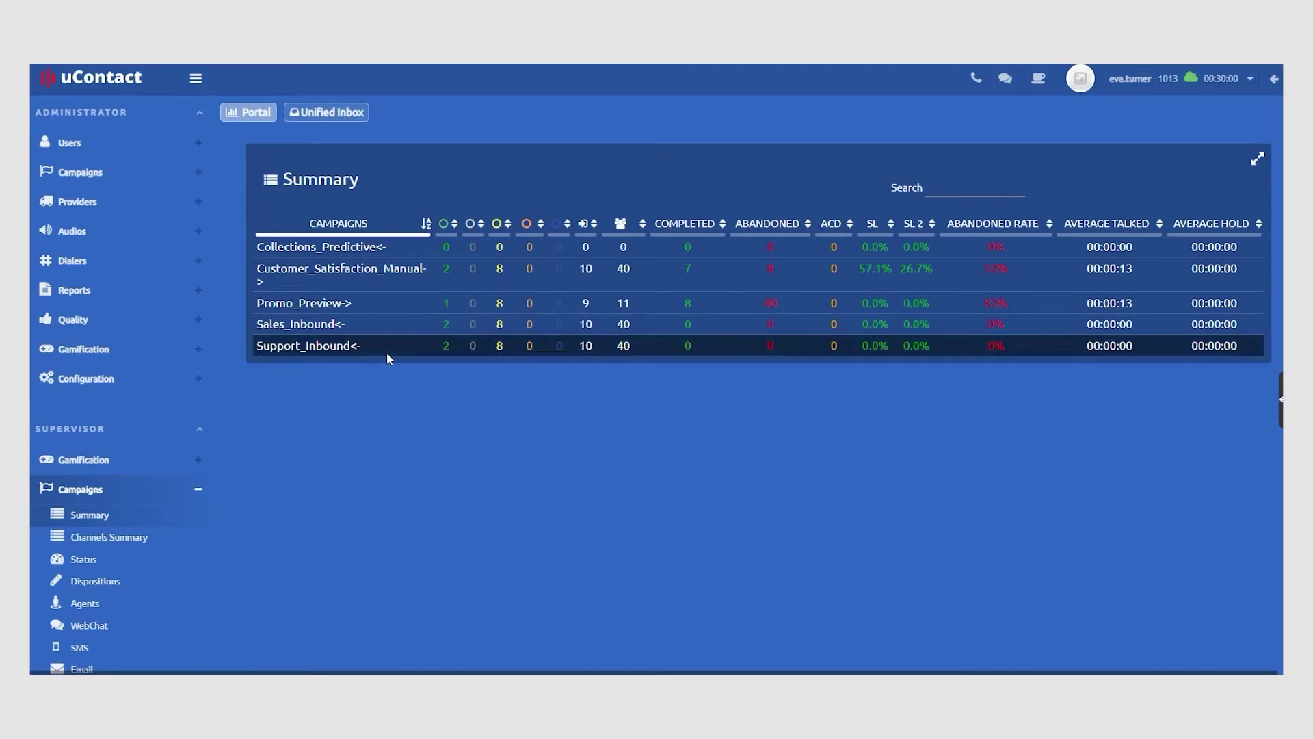
Open the Promo_Preview campaign's live dashboard from the summary table
{"action": "left_click", "coordinate": [394, 302]}
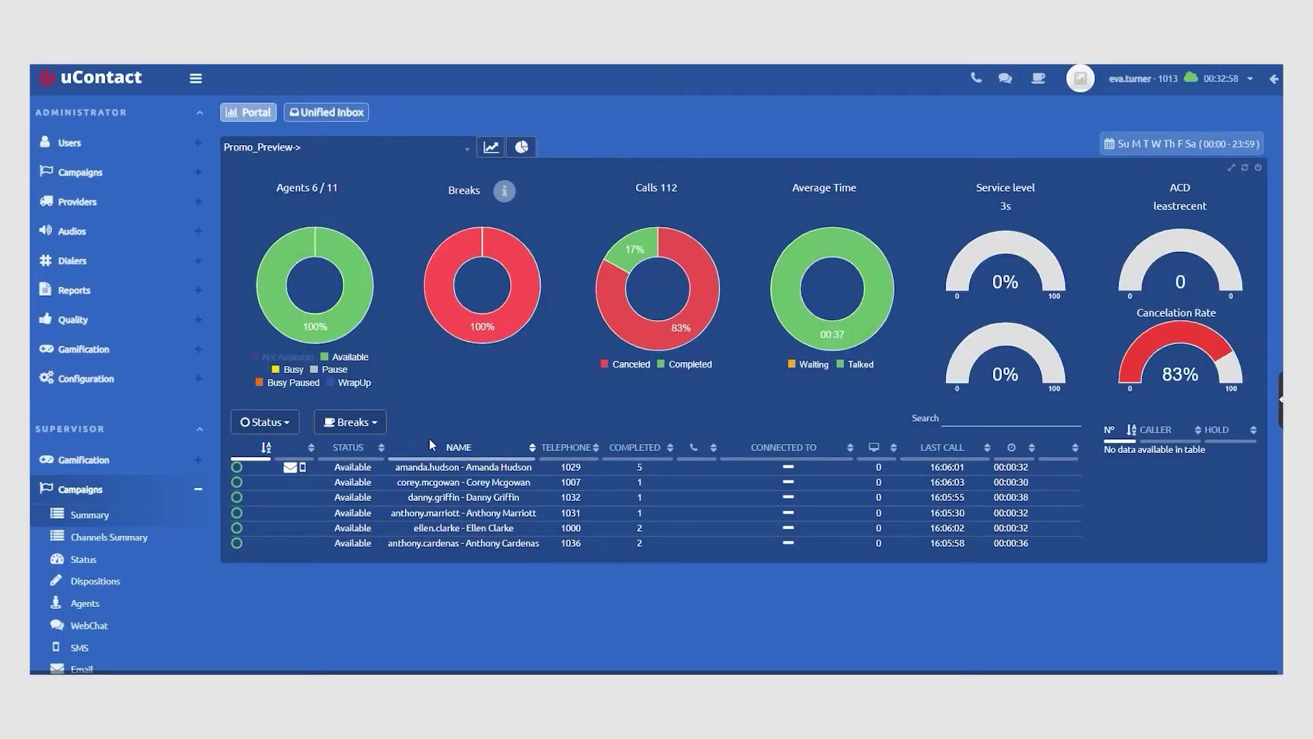
Select the first agent in the campaign list and view their information
{"action": "left_click", "coordinate": [433, 465]}
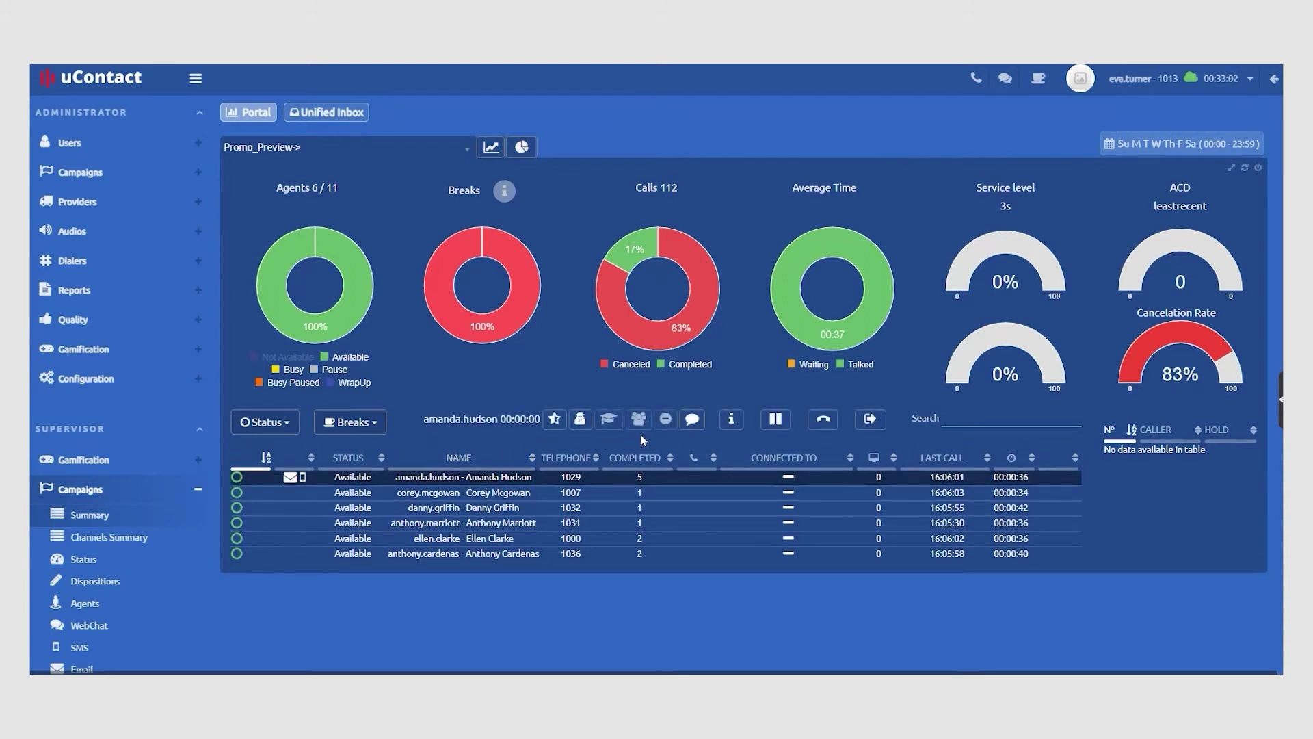
{"action": "left_click", "coordinate": [733, 420]}
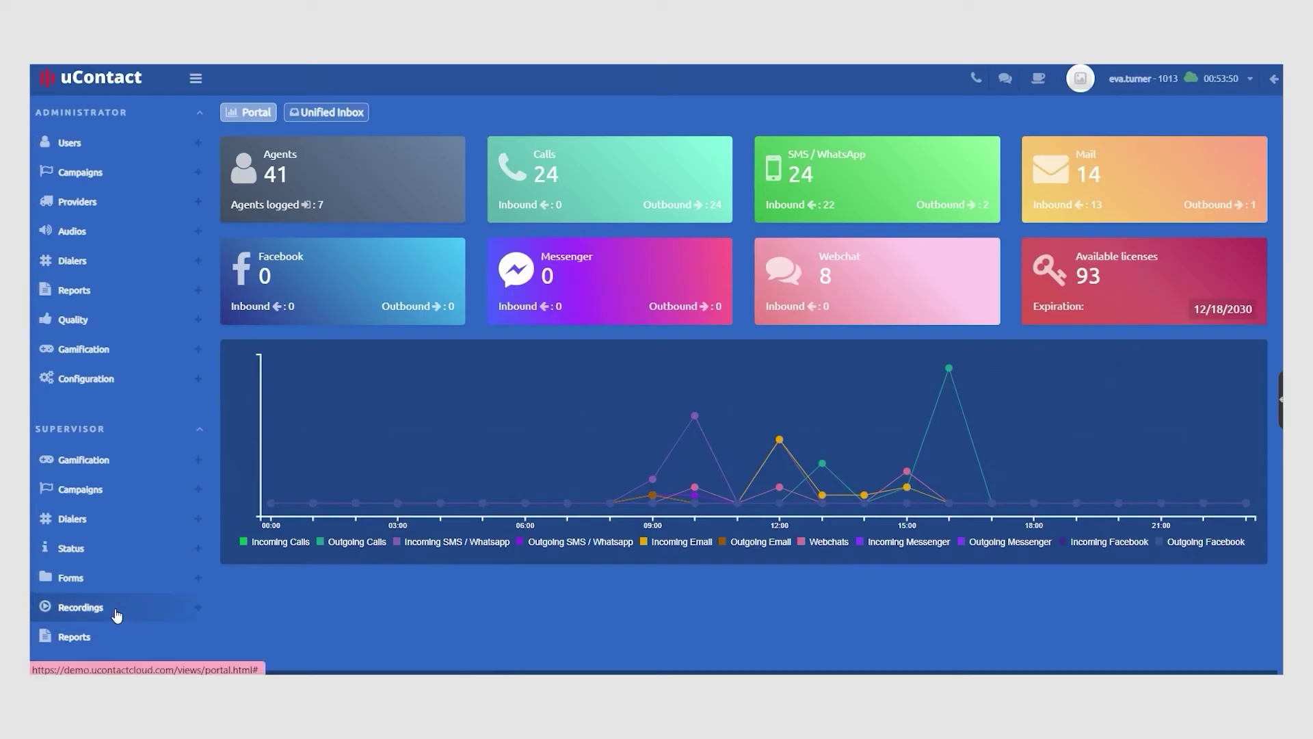
List call recordings from 04/10/2022 for Promo_Preview and load the first recording
{"action": "left_click", "coordinate": [202, 615]}
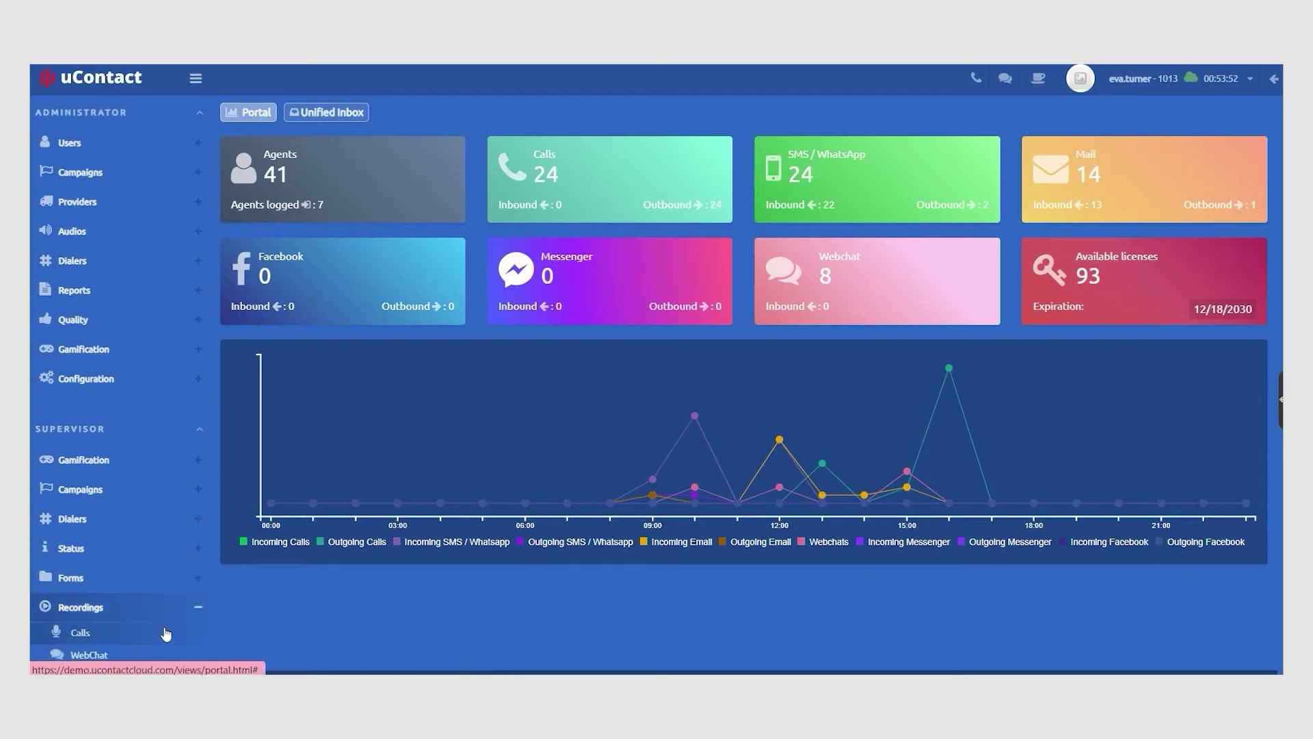
{"action": "left_click", "coordinate": [163, 634]}
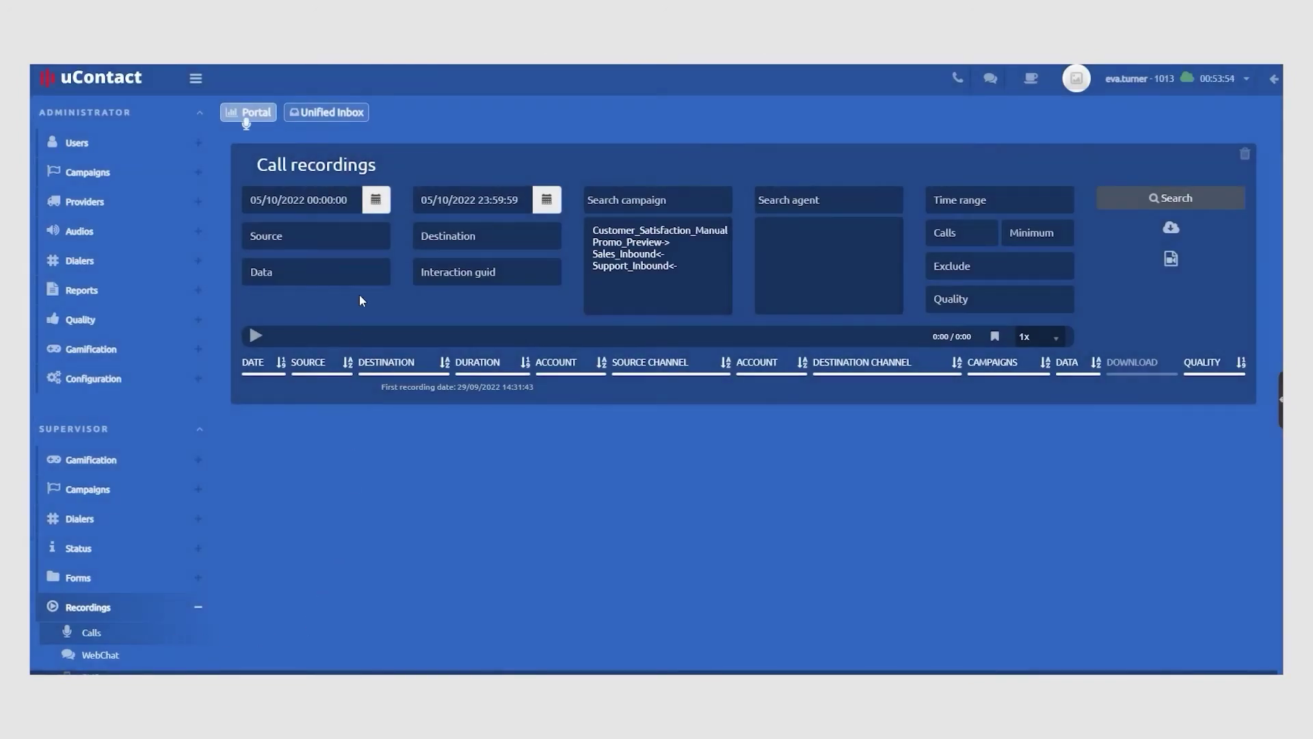
{"action": "left_click", "coordinate": [377, 202]}
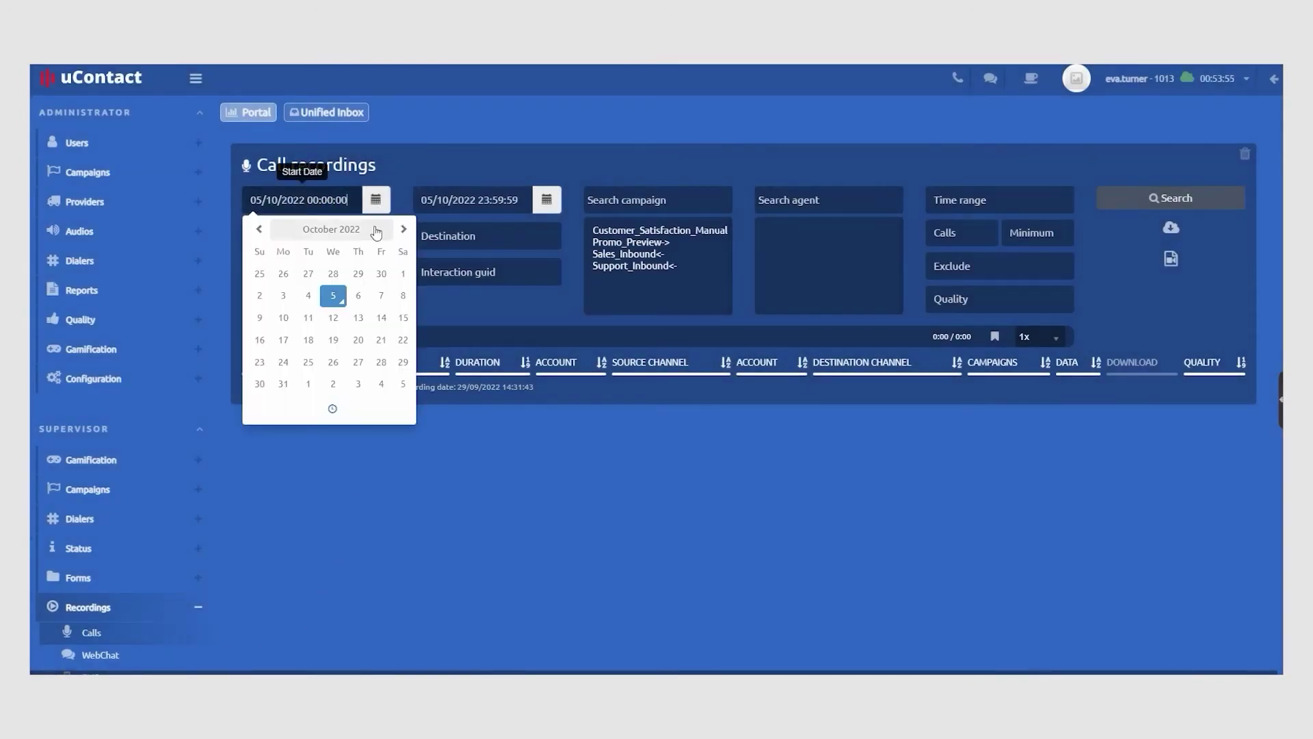
{"action": "left_click", "coordinate": [308, 295]}
{"action": "left_click", "coordinate": [693, 136]}
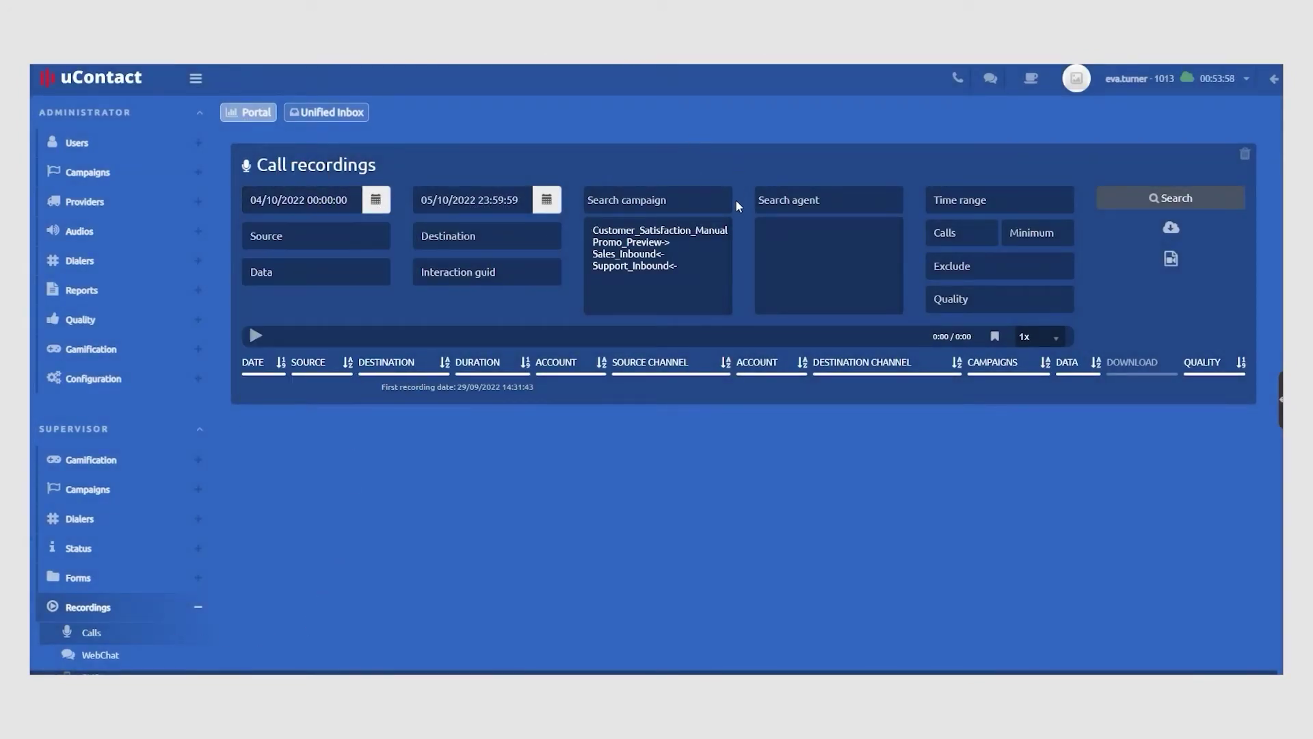
{"action": "left_click", "coordinate": [660, 248]}
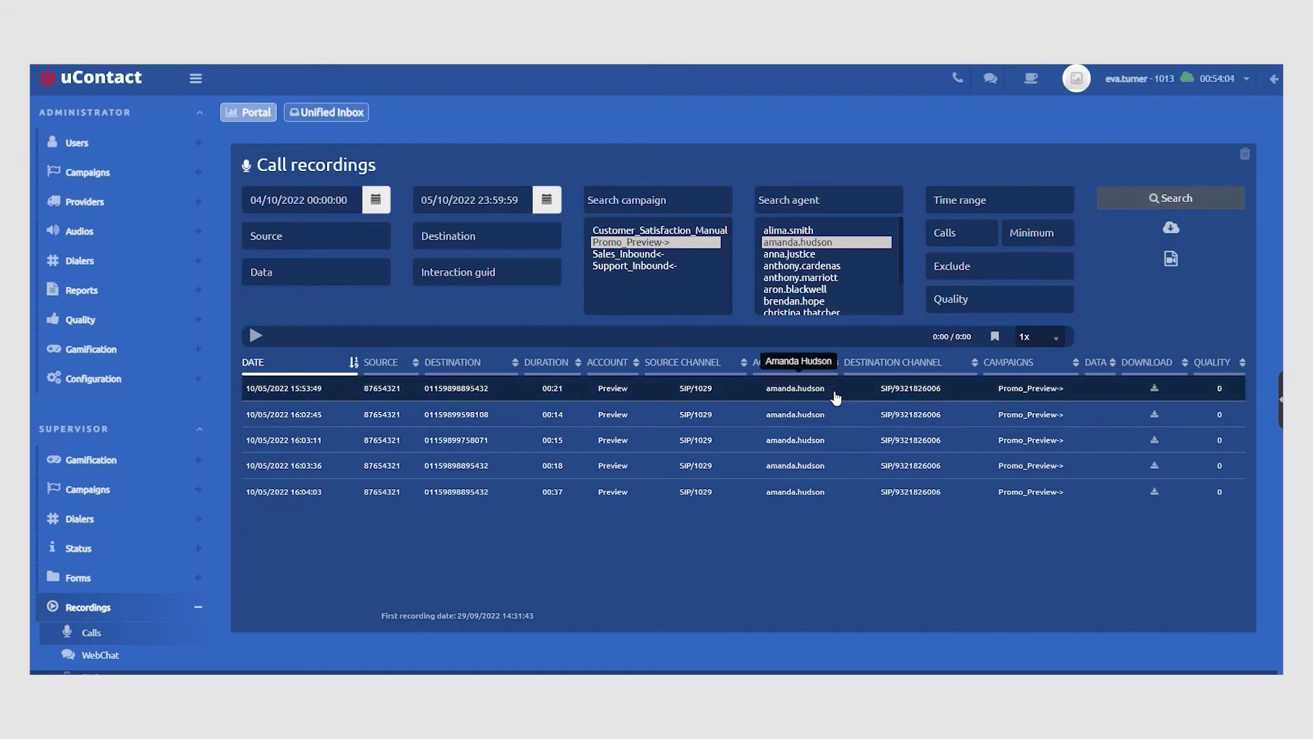
{"action": "left_click", "coordinate": [835, 389]}
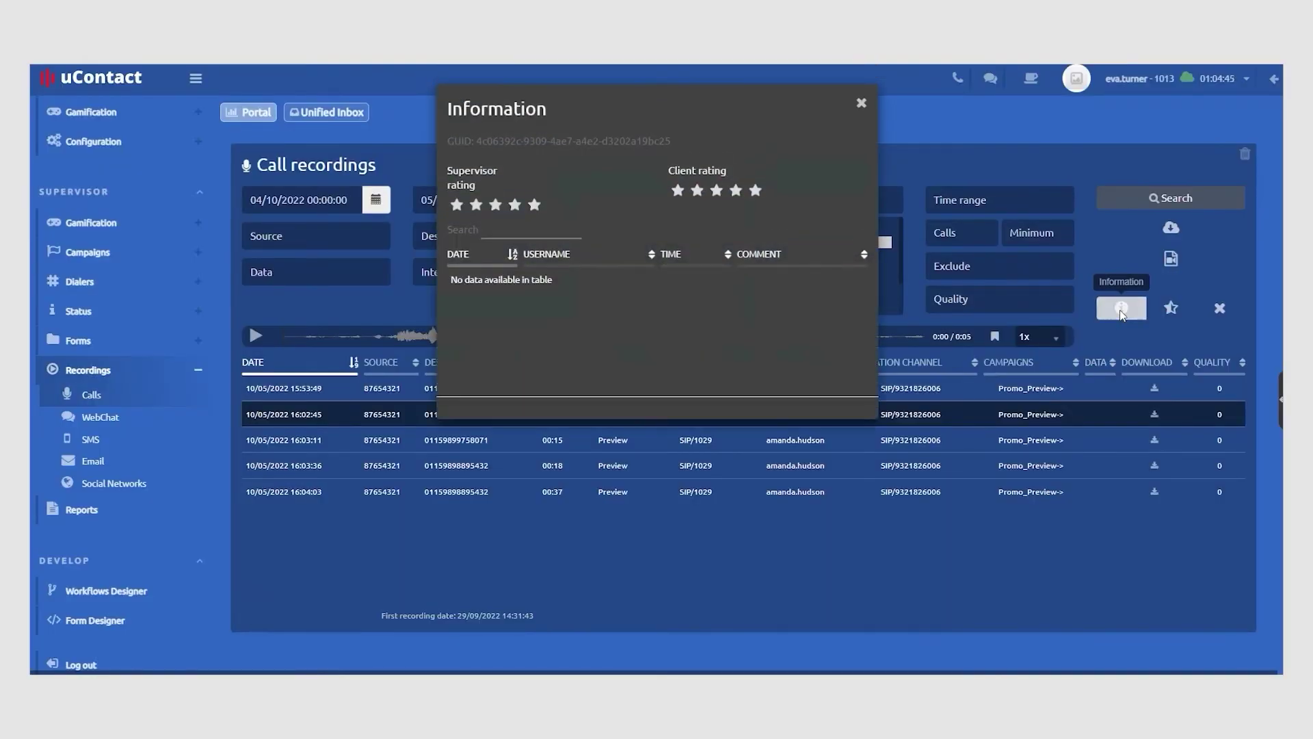
Rate the recording four stars and add a 'Good job' comment addressed to the agent
{"action": "left_click", "coordinate": [1119, 309]}
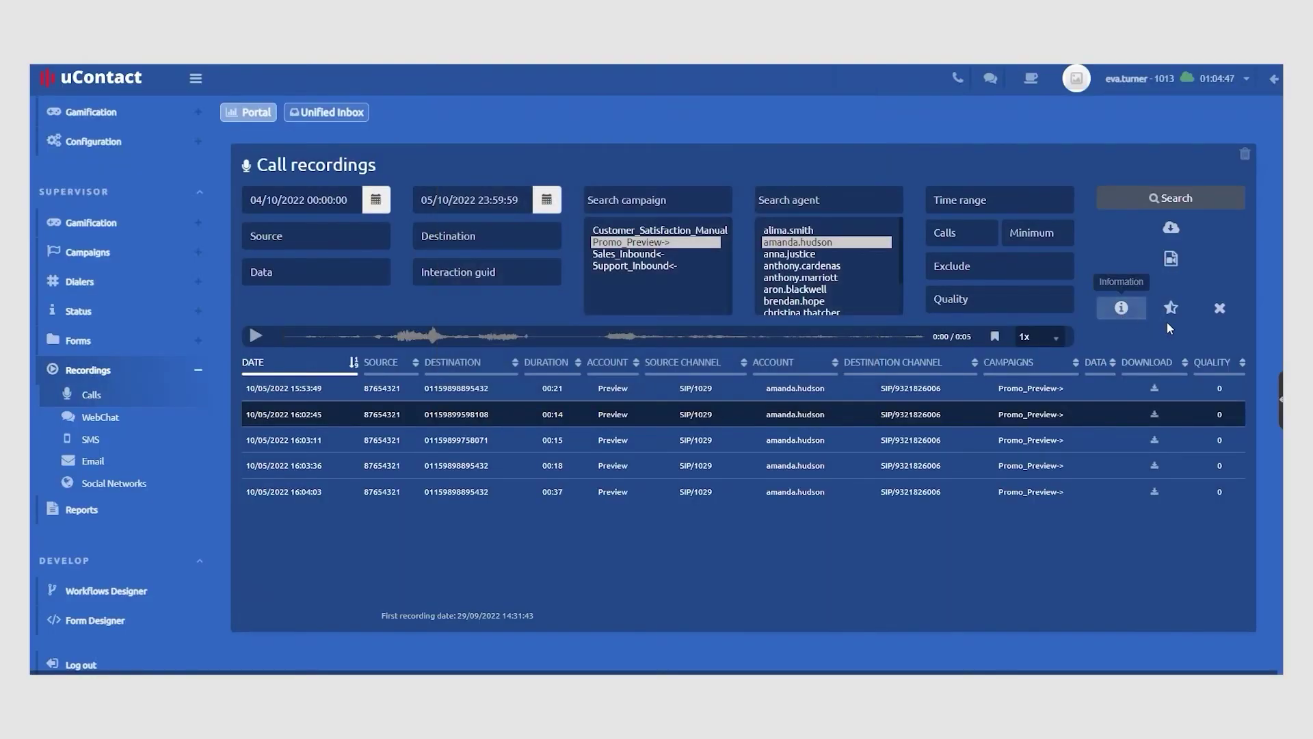
{"action": "left_click", "coordinate": [1171, 308]}
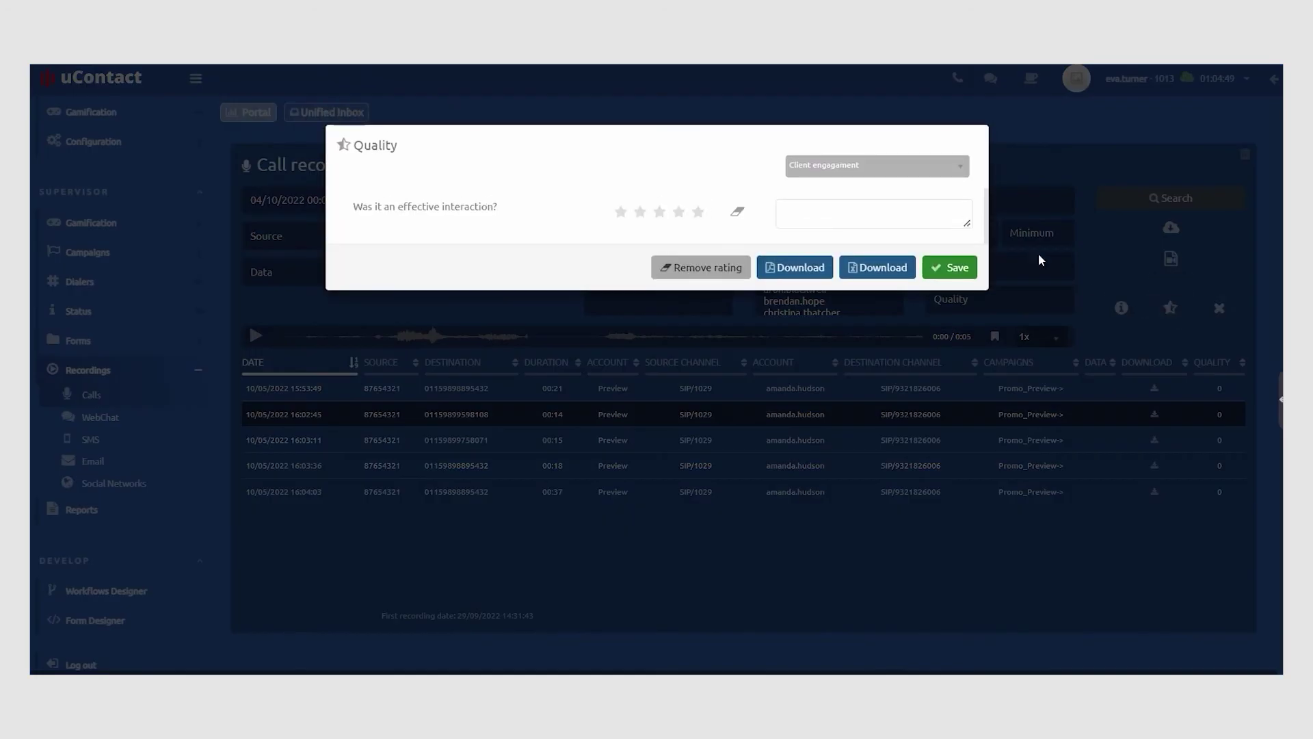
{"action": "left_click", "coordinate": [680, 214]}
{"action": "left_click", "coordinate": [810, 218]}
{"action": "type", "text": "Good "}
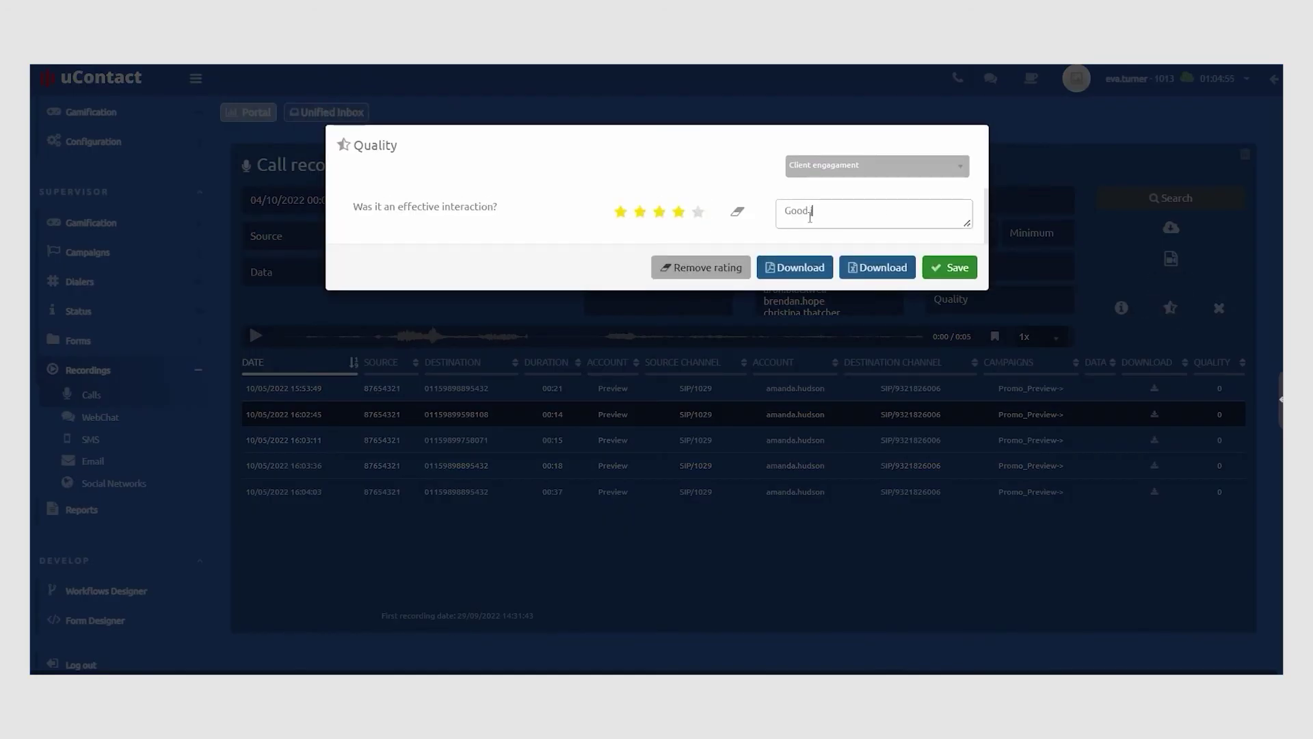
{"action": "type", "text": "job Aman"}
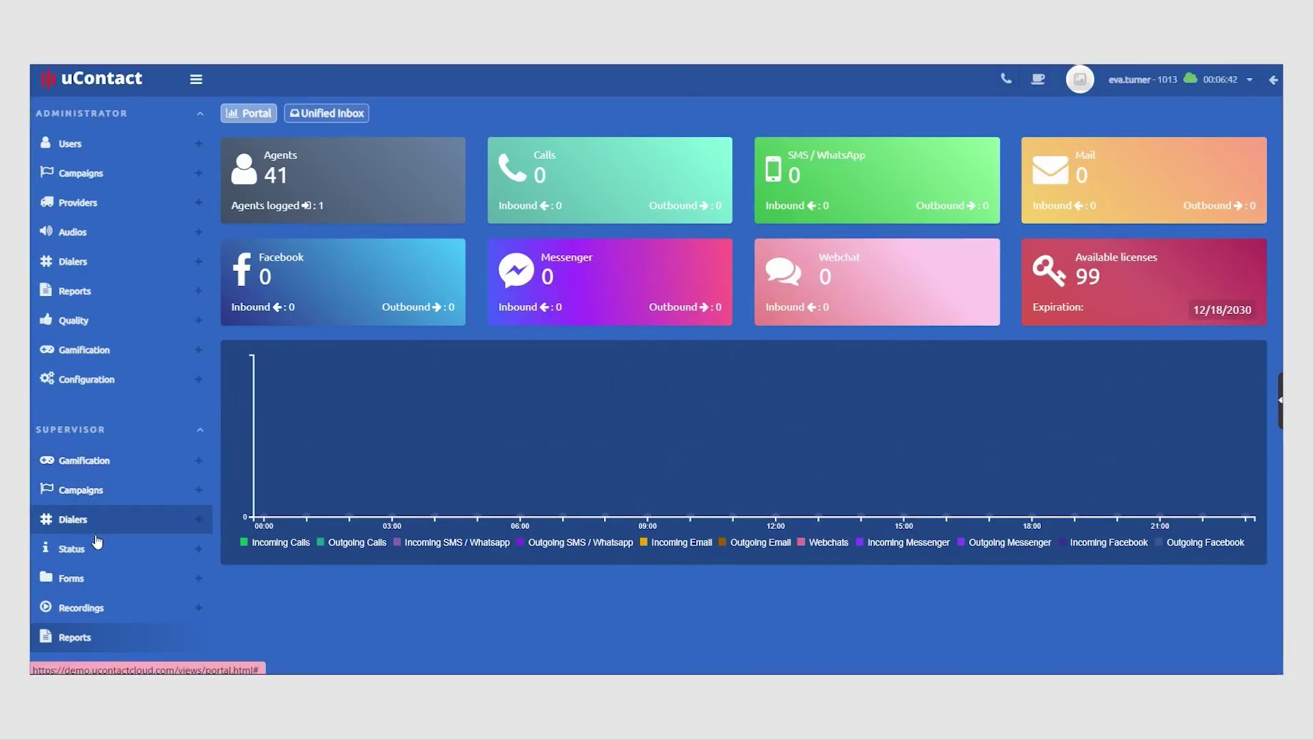
Open the Statistical data Dialers report with initial date 10/03/2022 and the Promo_Preview campaign
{"action": "left_click", "coordinate": [96, 639]}
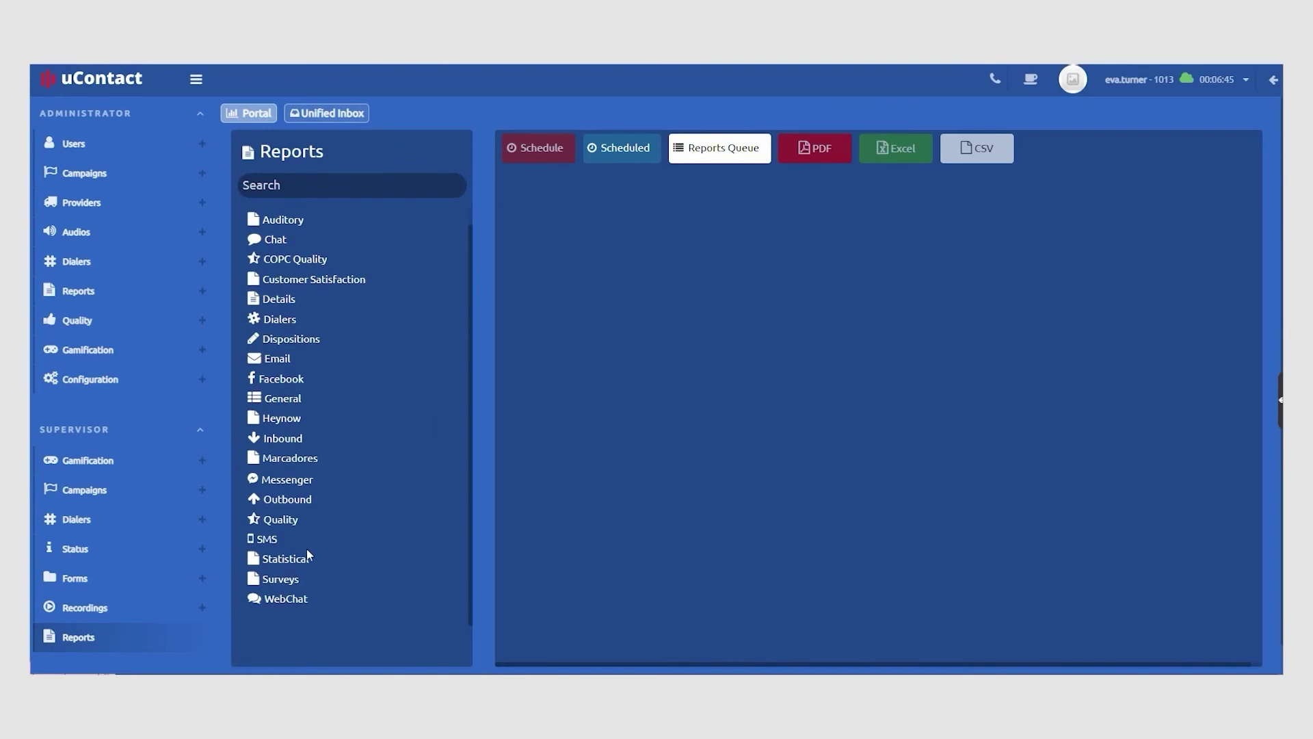
{"action": "left_click", "coordinate": [307, 557]}
{"action": "scroll", "coordinate": [392, 506], "scroll_direction": "down", "scroll_amount": 3}
{"action": "left_click", "coordinate": [390, 560]}
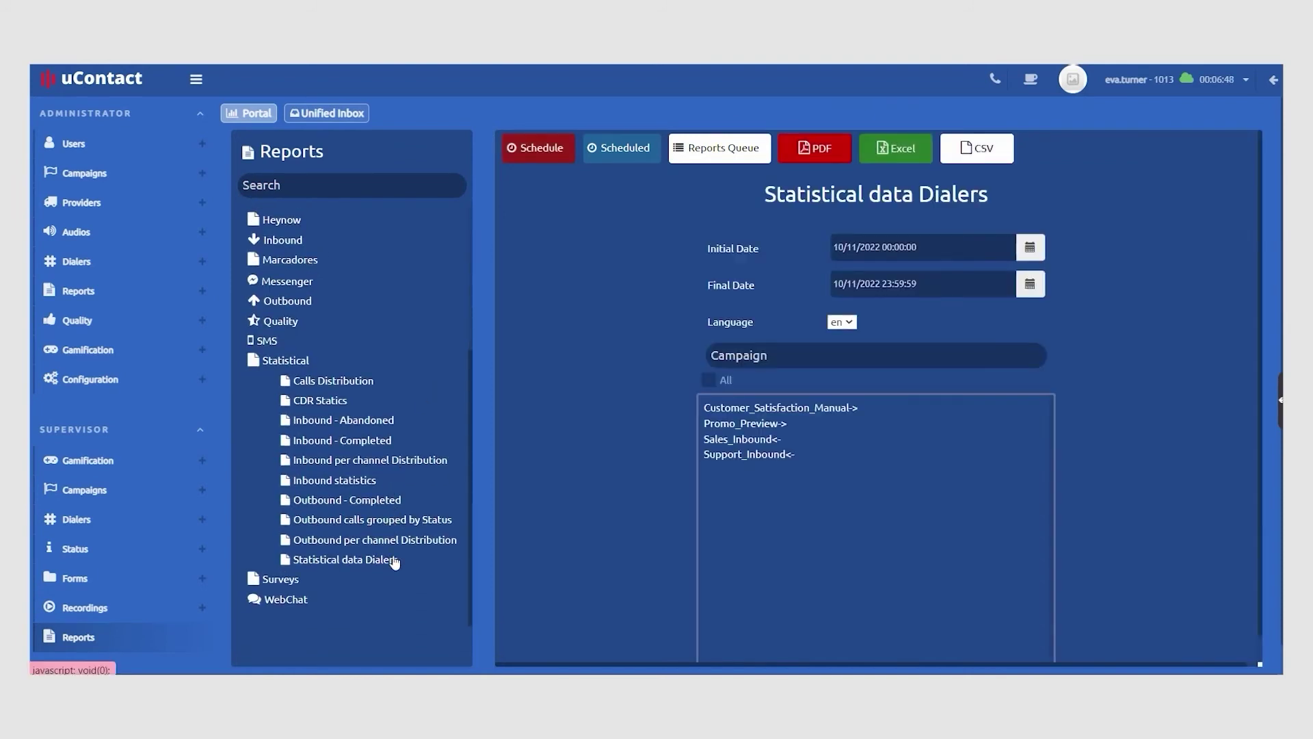
{"action": "left_click", "coordinate": [1030, 247]}
{"action": "left_click", "coordinate": [867, 344]}
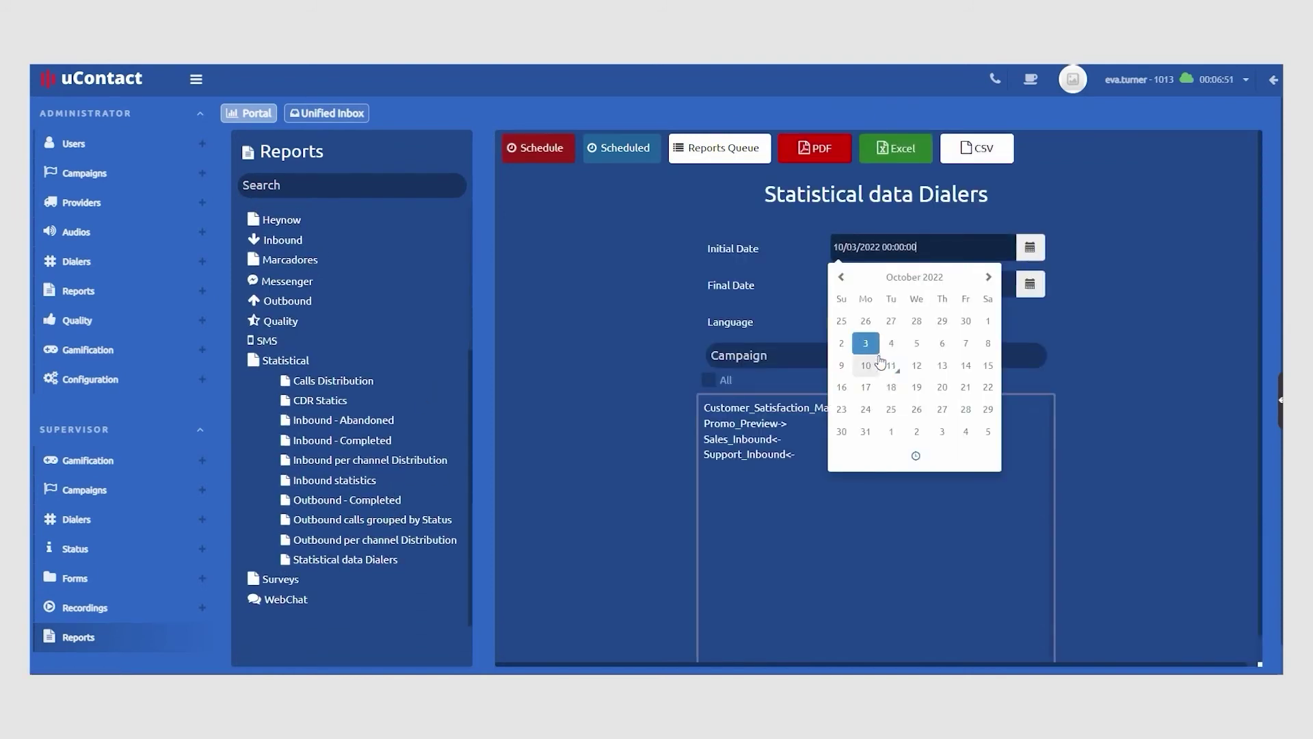
{"action": "left_click", "coordinate": [778, 429]}
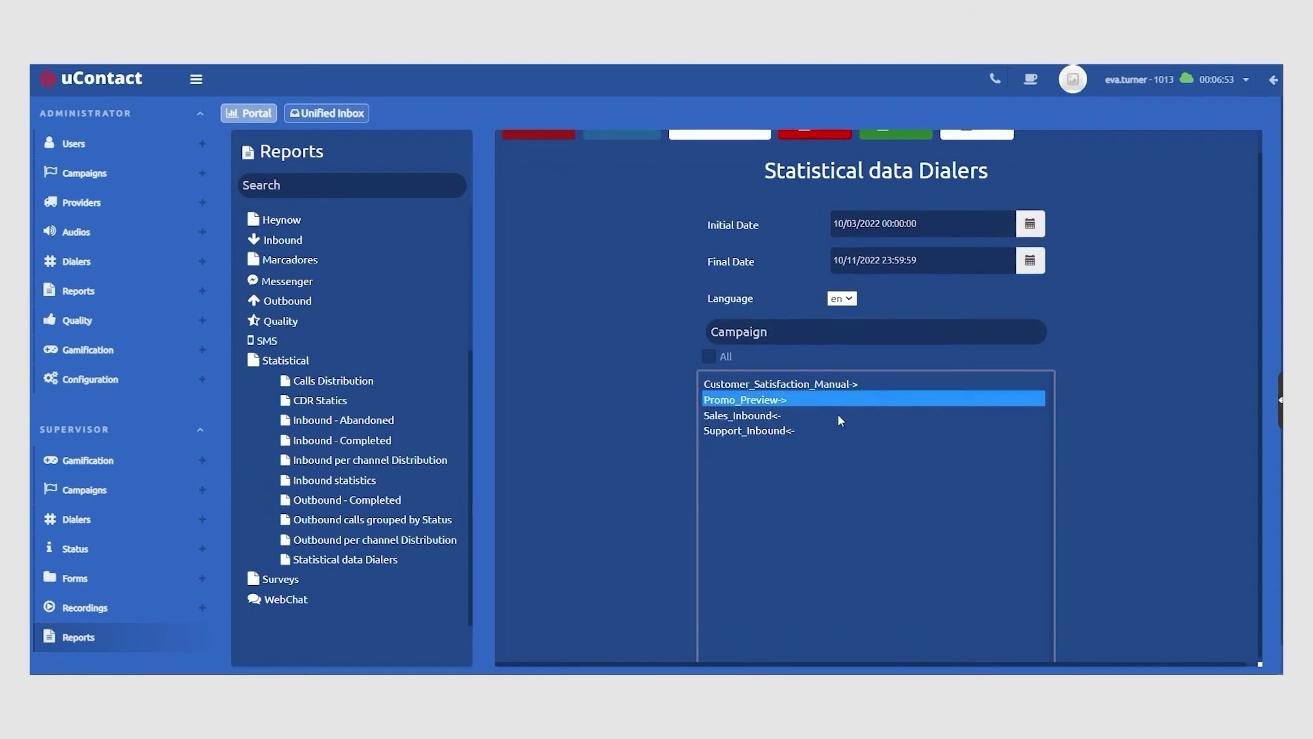
Generate the report as a PDF, browse its chart pages, and view the scheduling options
{"action": "scroll", "coordinate": [840, 420], "scroll_direction": "up", "scroll_amount": 1}
{"action": "left_click", "coordinate": [839, 148]}
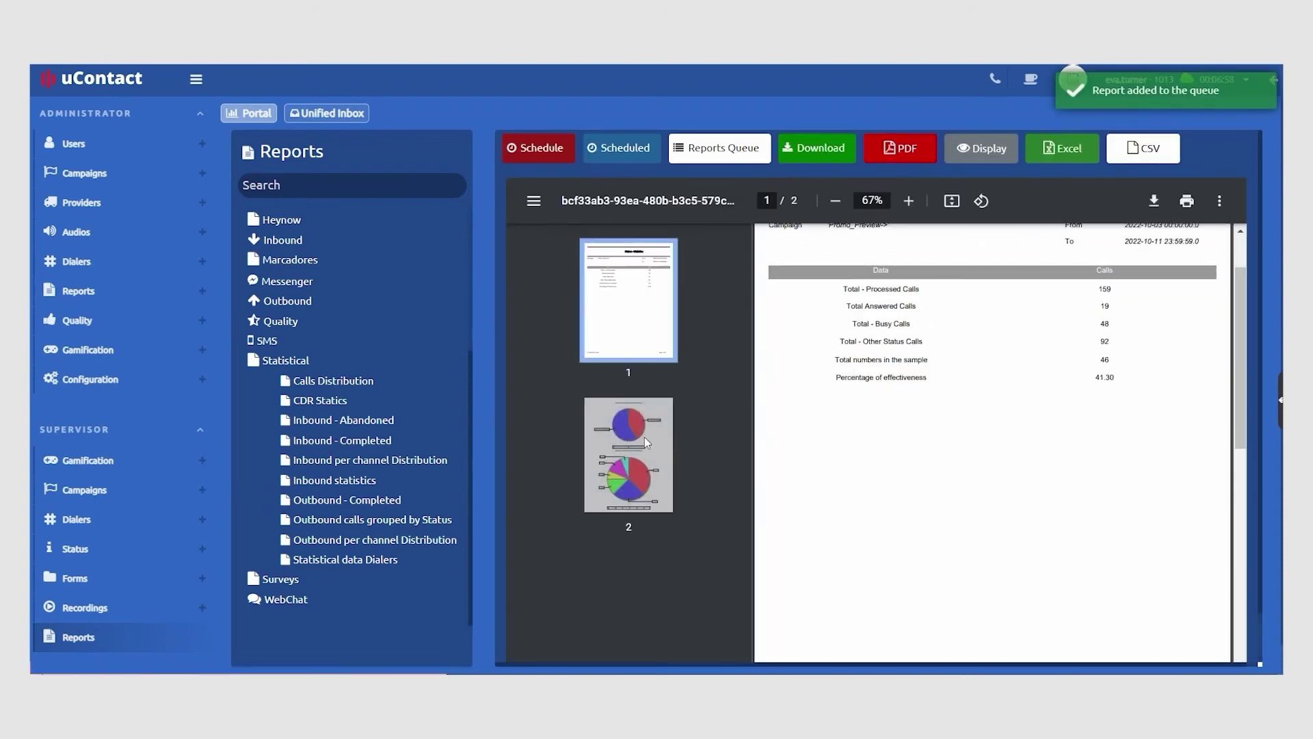
{"action": "left_click", "coordinate": [645, 441]}
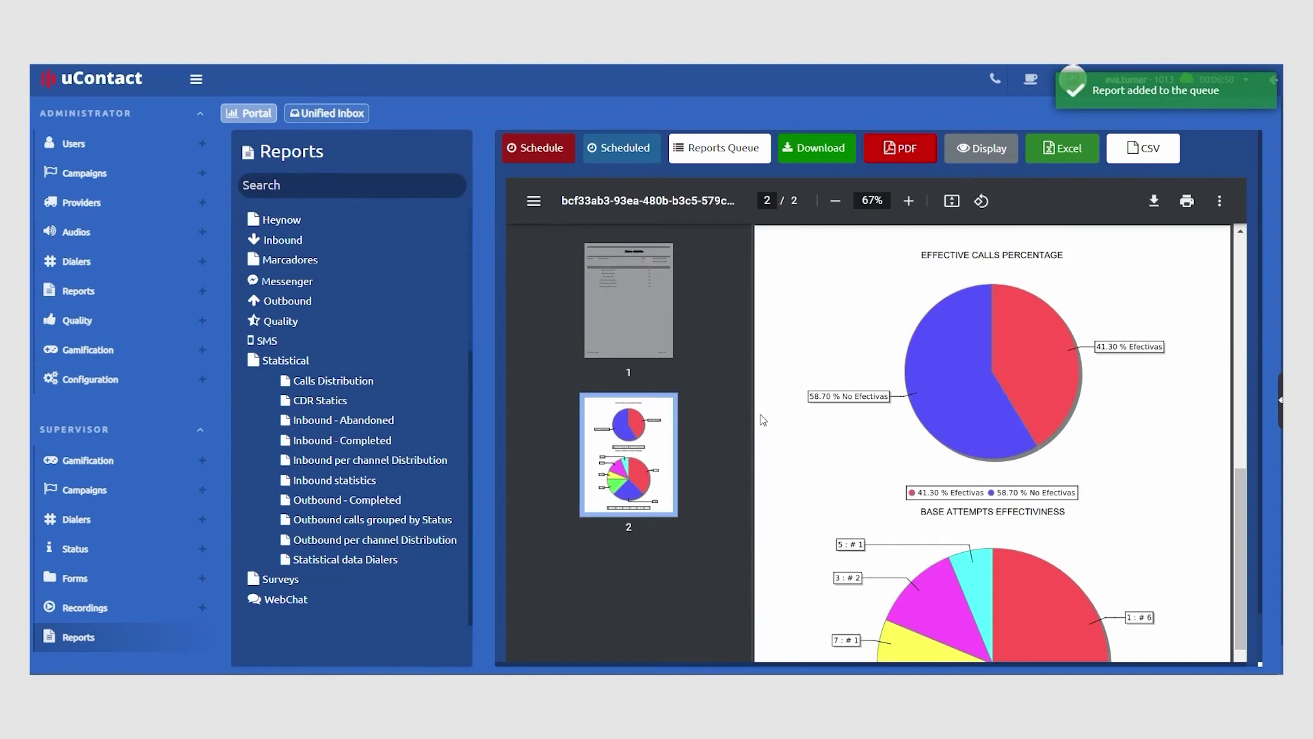
{"action": "scroll", "coordinate": [764, 420], "scroll_direction": "down", "scroll_amount": 3}
{"action": "scroll", "coordinate": [773, 410], "scroll_direction": "up", "scroll_amount": 8}
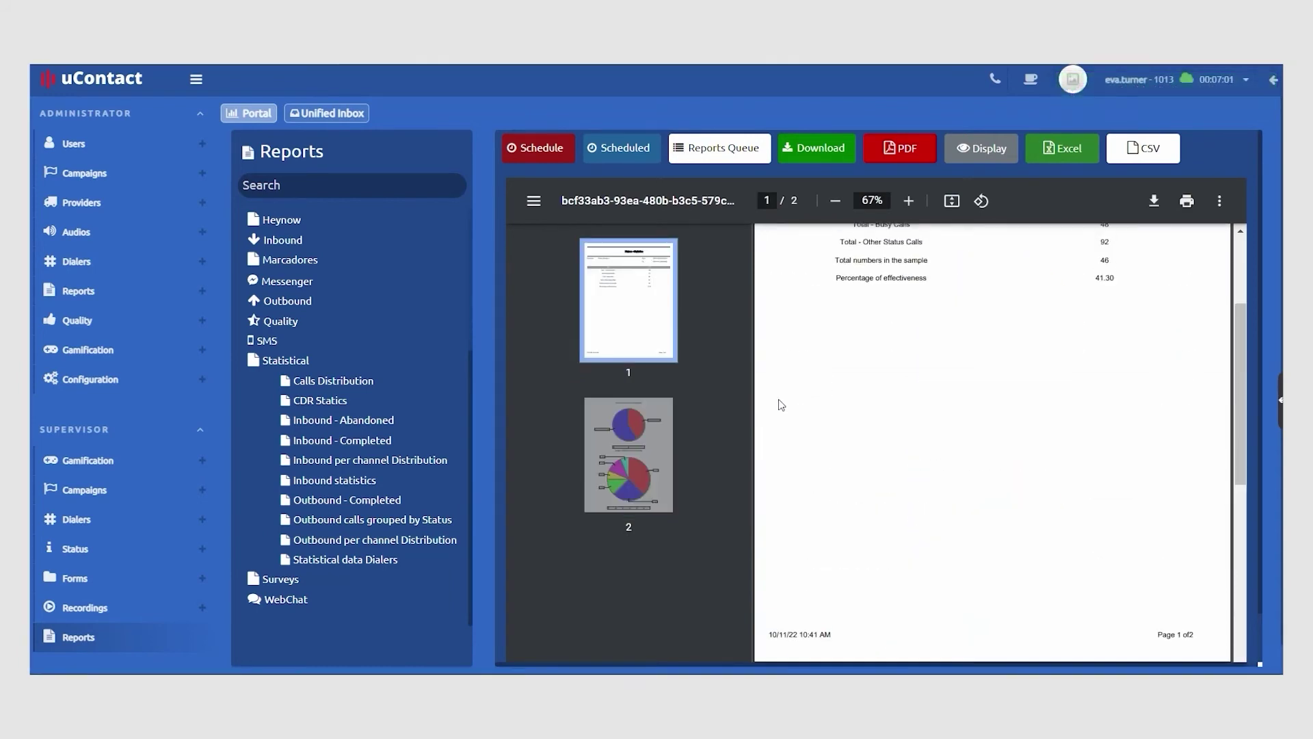
{"action": "scroll", "coordinate": [782, 405], "scroll_direction": "up", "scroll_amount": 3}
{"action": "left_click", "coordinate": [559, 153]}
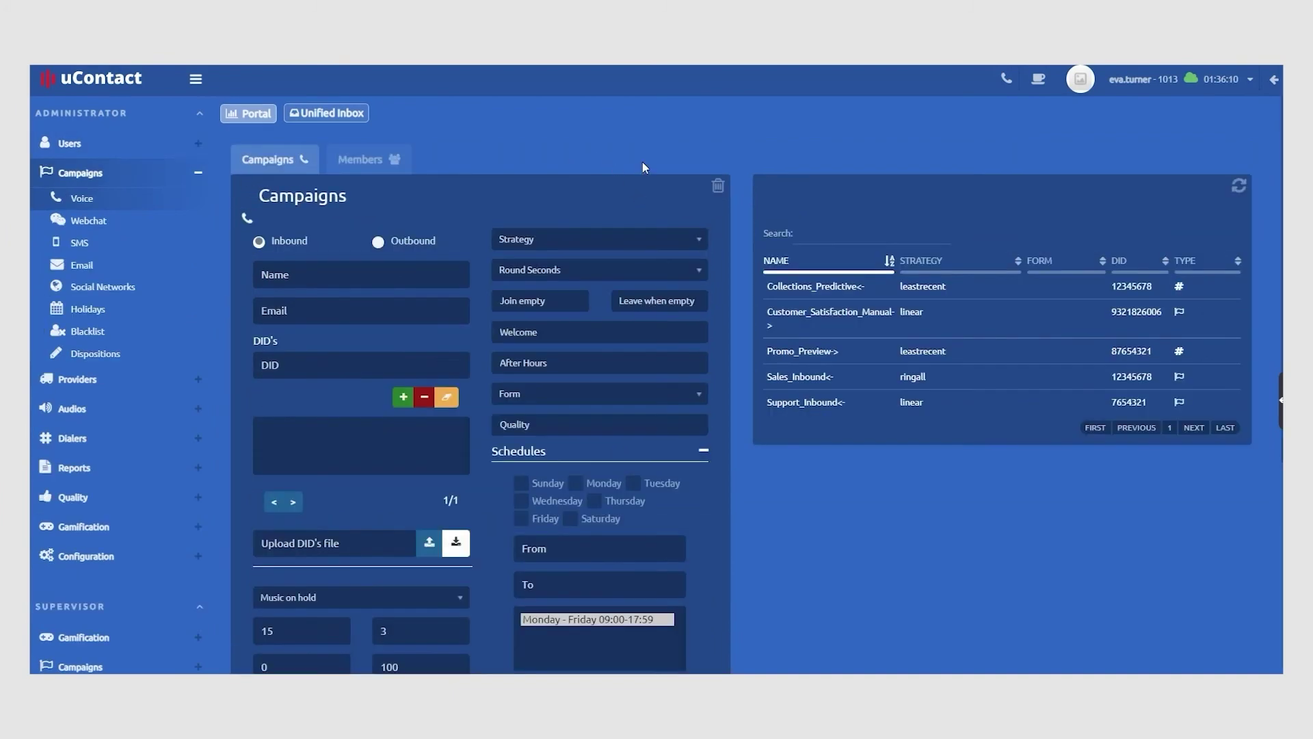
Review the campaign's routing strategy choices without changing them
{"action": "scroll", "coordinate": [643, 161], "scroll_direction": "down", "scroll_amount": 2}
{"action": "left_click", "coordinate": [646, 156]}
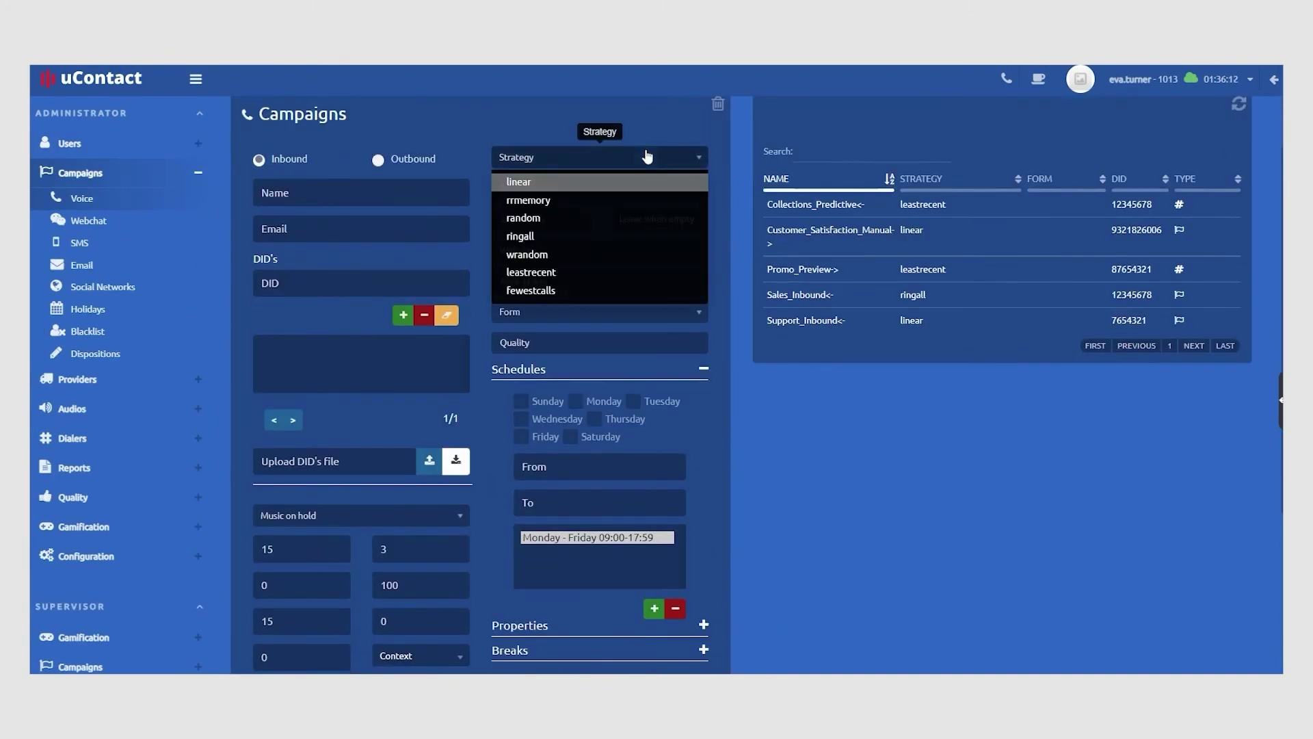
{"action": "left_click", "coordinate": [647, 156]}
{"action": "scroll", "coordinate": [786, 487], "scroll_direction": "down", "scroll_amount": 4}
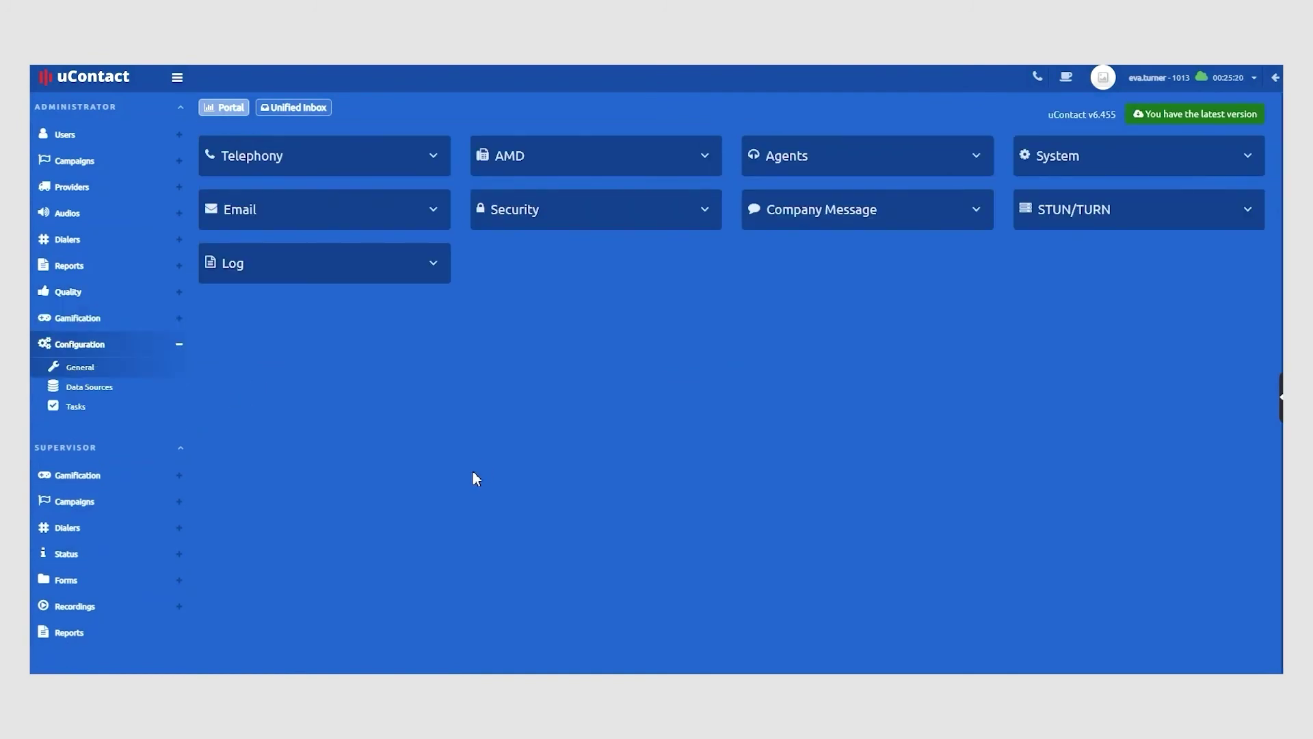
Expand the Security settings, then collapse the Administrator and Supervisor menus
{"action": "left_click", "coordinate": [712, 215]}
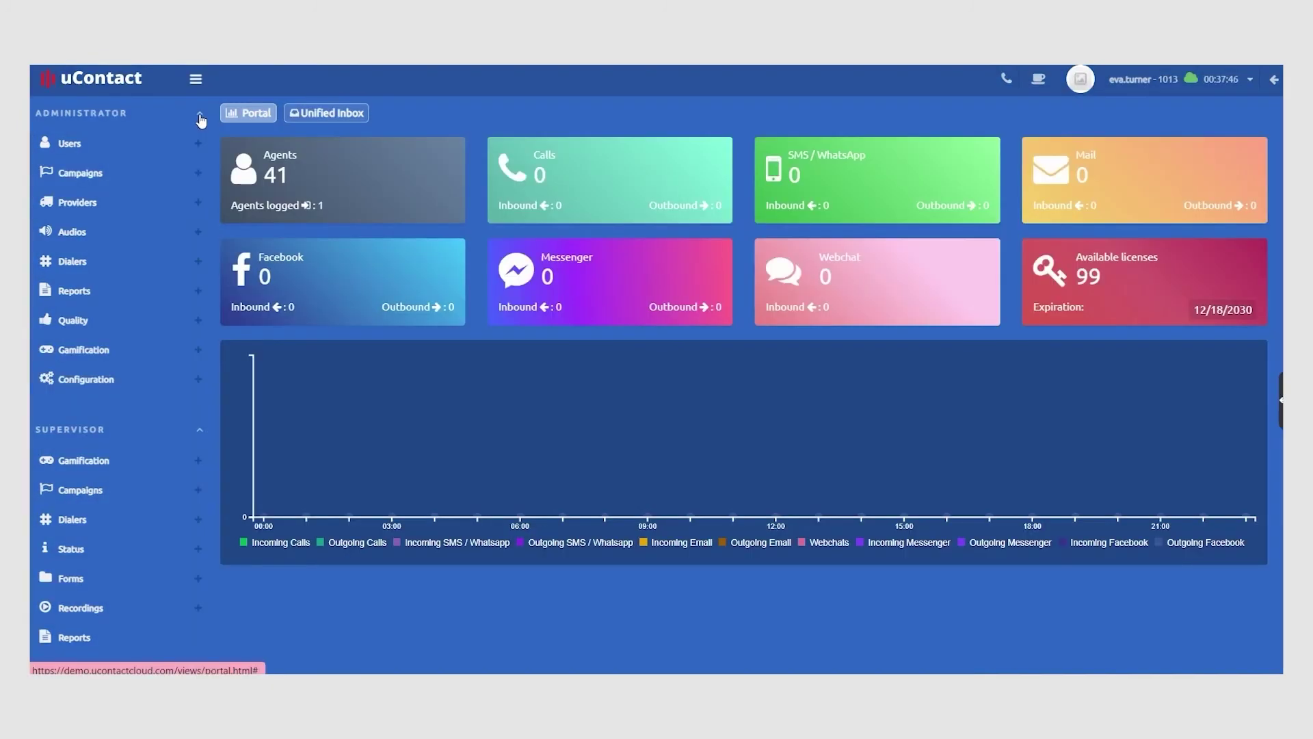
{"action": "left_click", "coordinate": [199, 114]}
{"action": "left_click", "coordinate": [200, 164]}
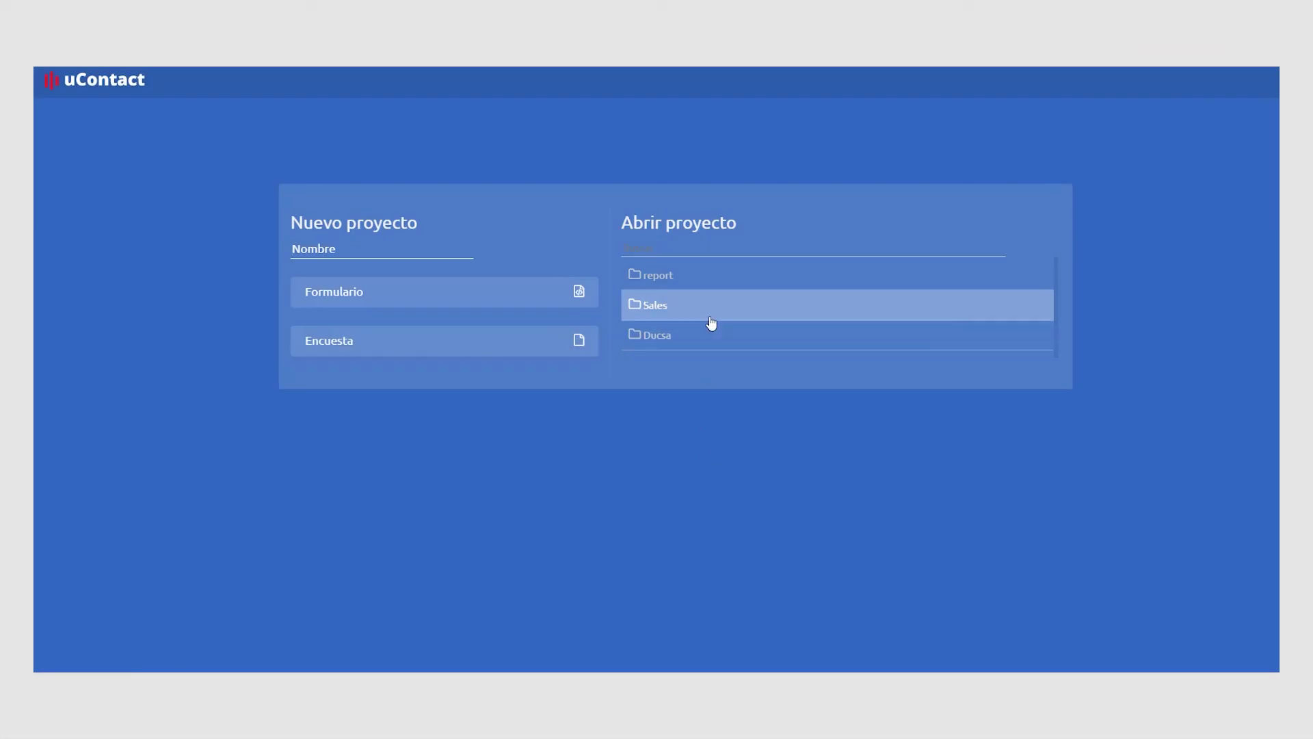
Open the Sales form and add a new button with an empty label to MANAGMENT
{"action": "left_click", "coordinate": [708, 313]}
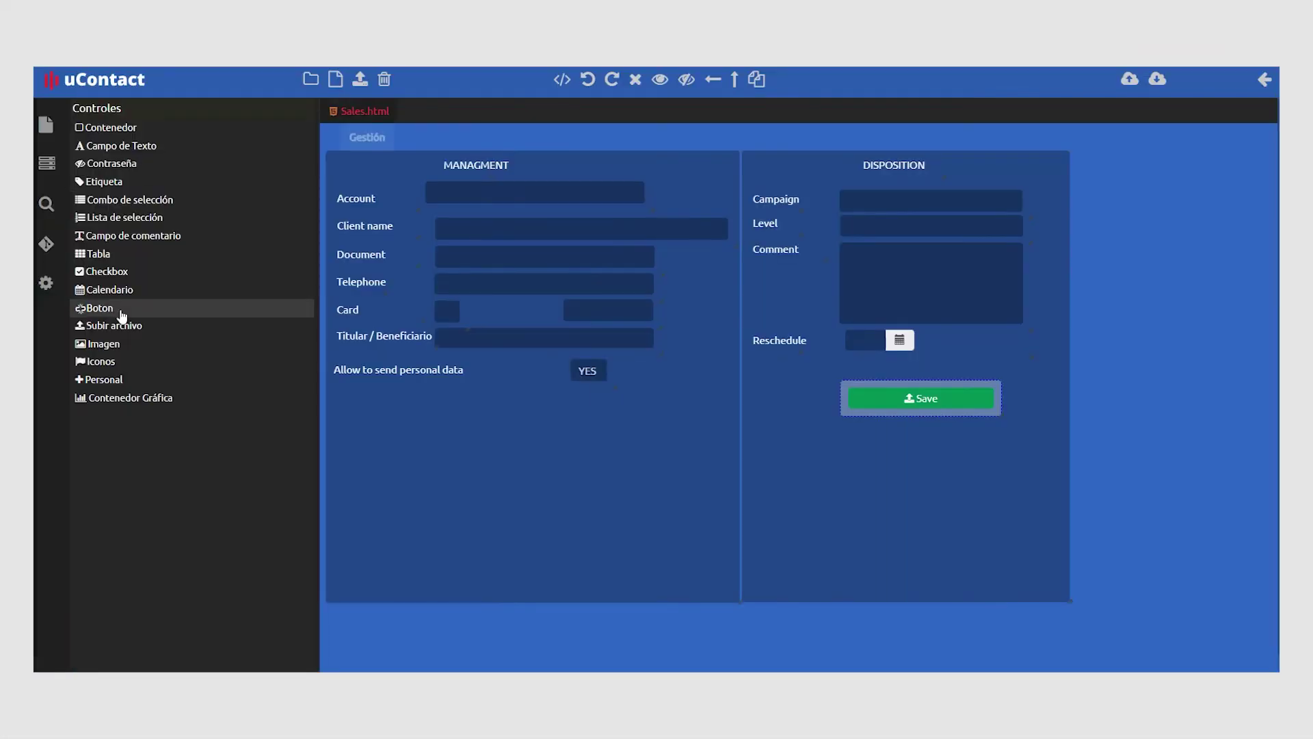
{"action": "left_click_drag", "start_coordinate": [125, 315], "coordinate": [526, 443]}
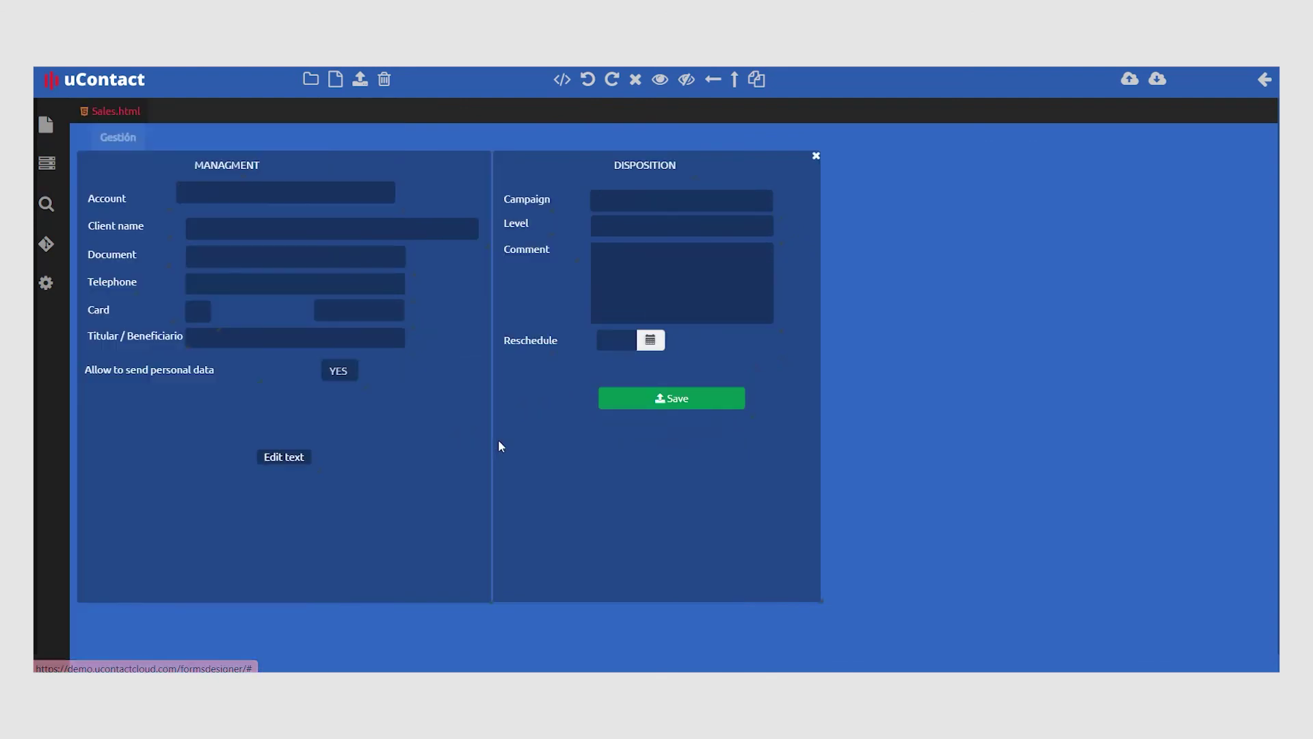
{"action": "left_click", "coordinate": [292, 460]}
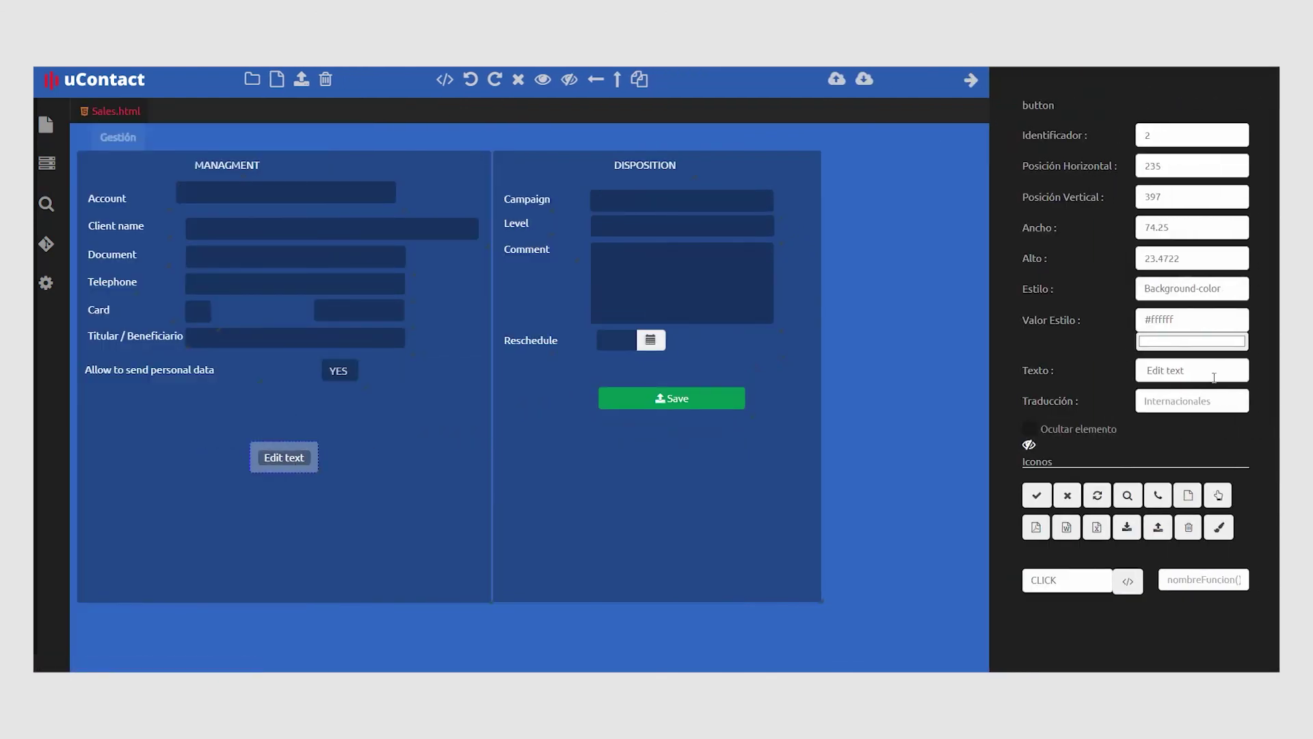
{"action": "triple_click", "coordinate": [1214, 378]}
{"action": "key", "text": "BackSpace"}
Give the button a download icon, move it top-left, and shift DISPOSITION right
{"action": "left_click", "coordinate": [1127, 527]}
{"action": "left_click", "coordinate": [471, 522]}
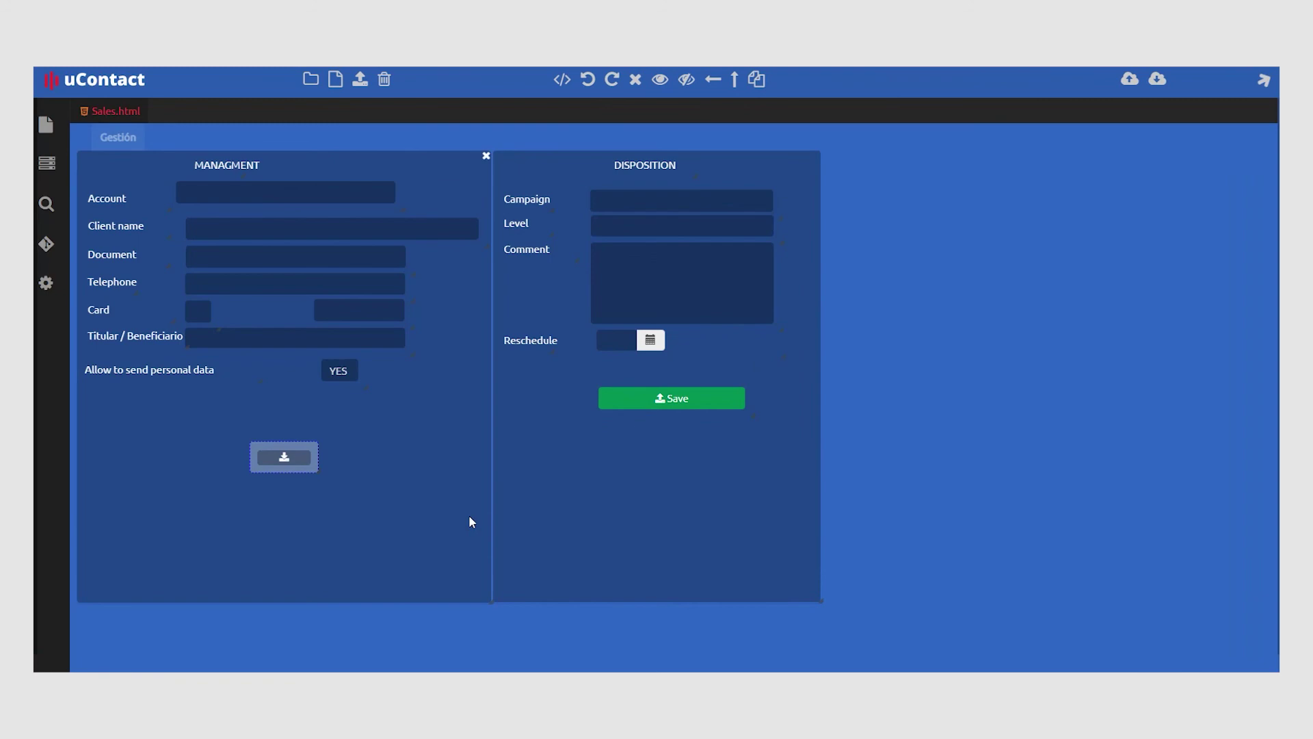
{"action": "left_click_drag", "start_coordinate": [284, 457], "coordinate": [140, 434]}
{"action": "left_click_drag", "start_coordinate": [533, 550], "coordinate": [655, 555]}
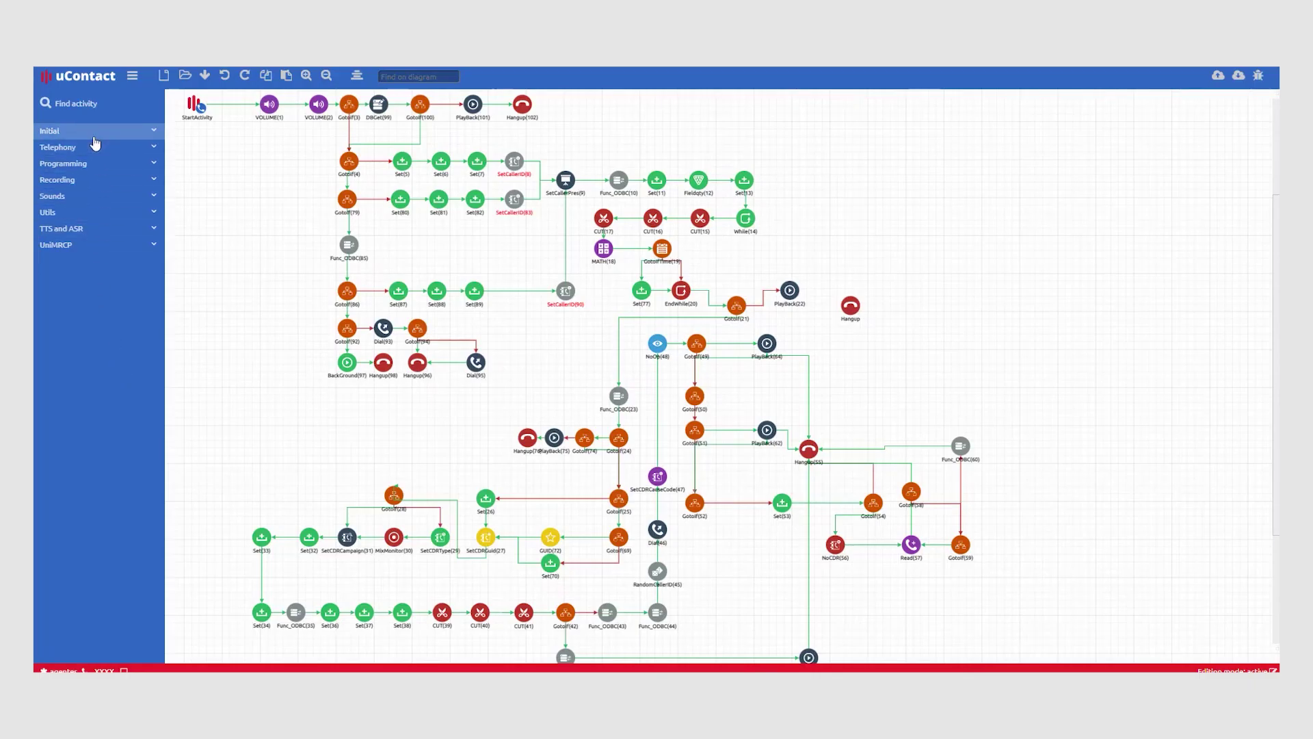
Drop a GUID activity from the Initial group onto the flow and link PlayBack(22) to it
{"action": "left_click", "coordinate": [96, 134]}
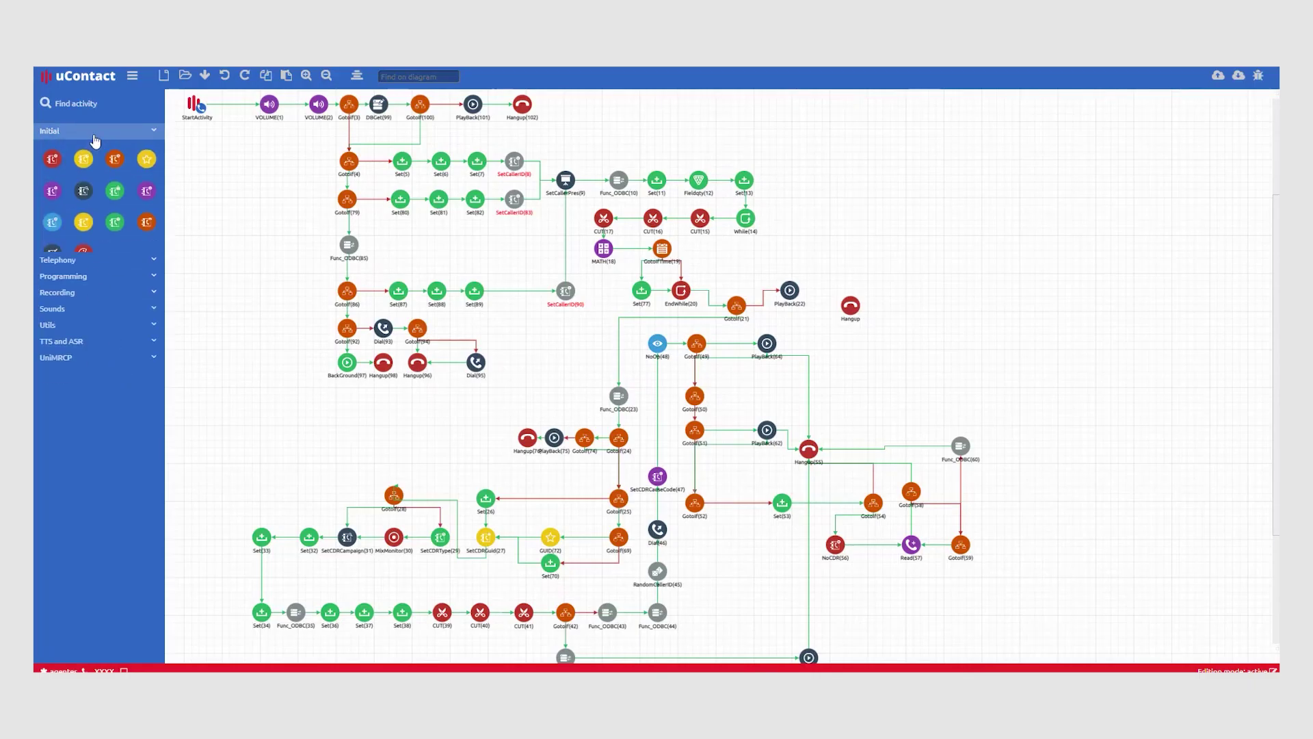
{"action": "left_click_drag", "start_coordinate": [146, 159], "coordinate": [851, 306]}
{"action": "left_click", "coordinate": [799, 294]}
{"action": "left_click", "coordinate": [841, 274]}
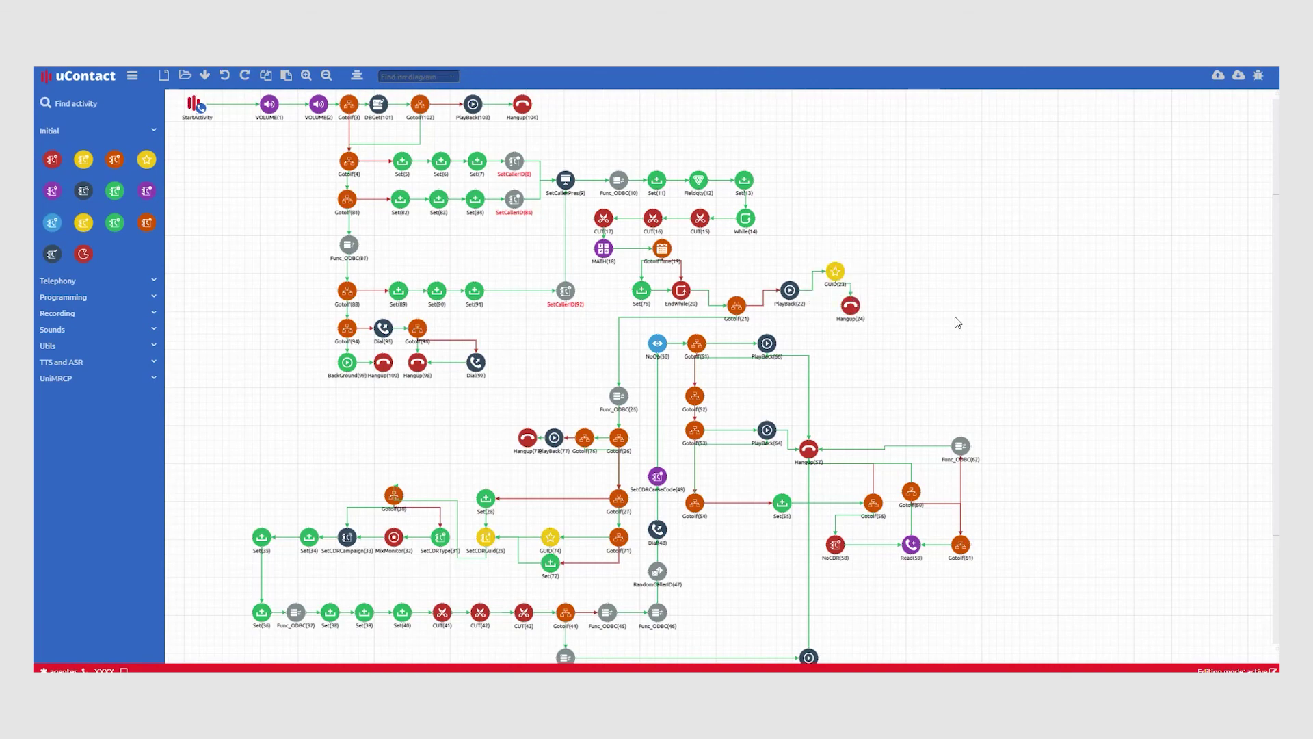